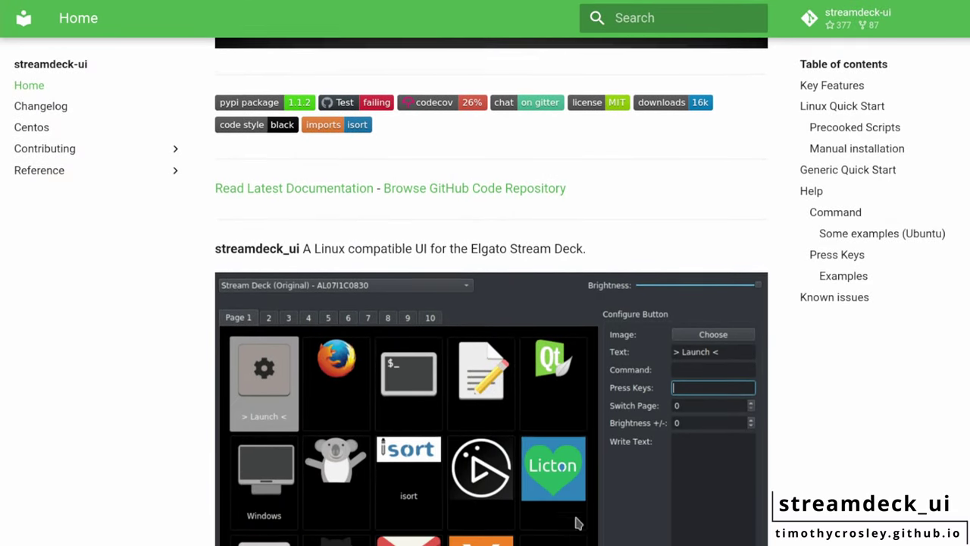
# Look through the streamdeck_ui page, from its interface preview to the Key Features section.
pyautogui.scroll(-3, 491, 303)
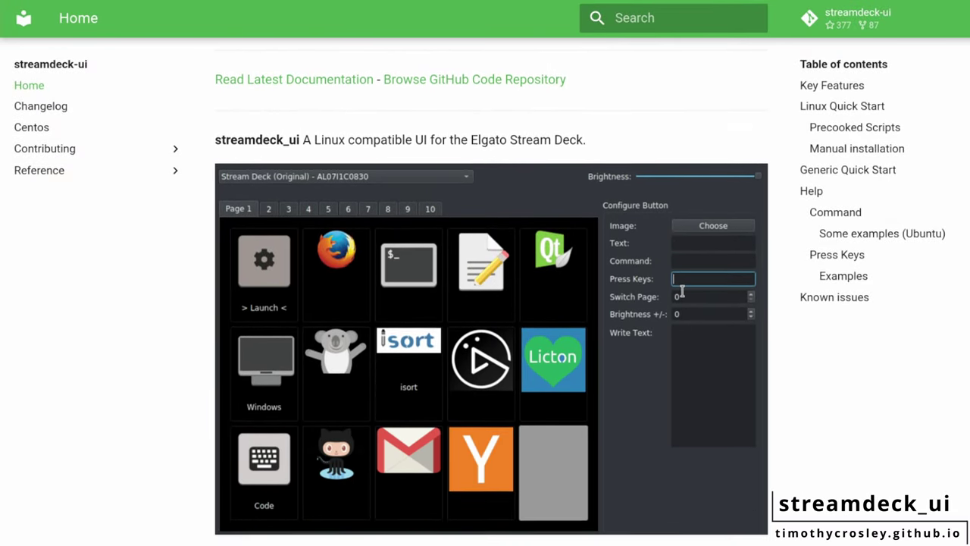
pyautogui.scroll(-3, 491, 303)
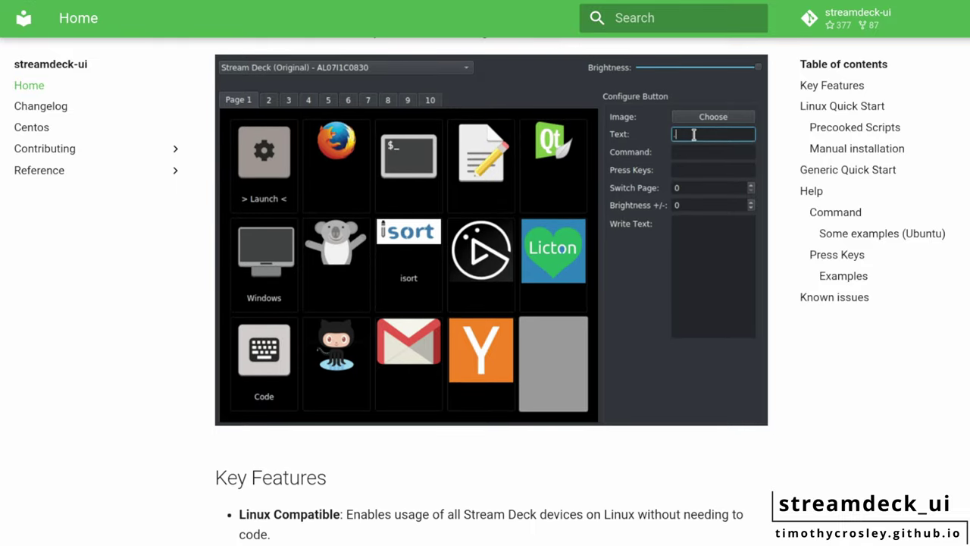
pyautogui.scroll(-3, 491, 303)
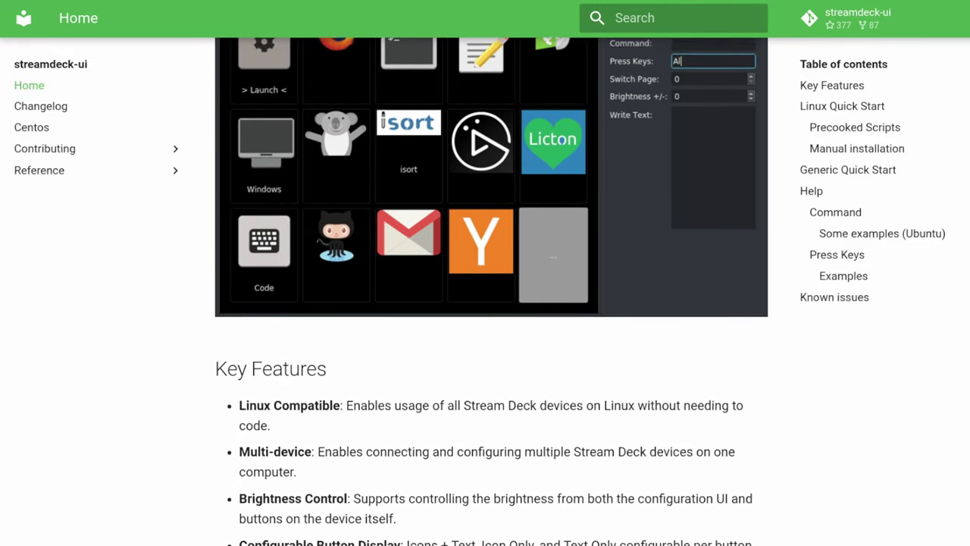
pyautogui.scroll(-1, 491, 303)
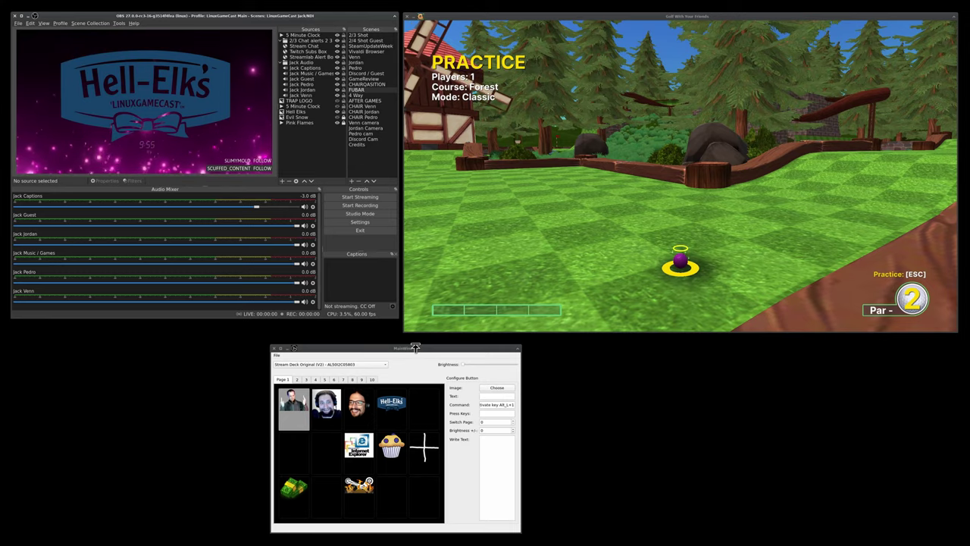
pyautogui.hotkey('alt', 'Tab')
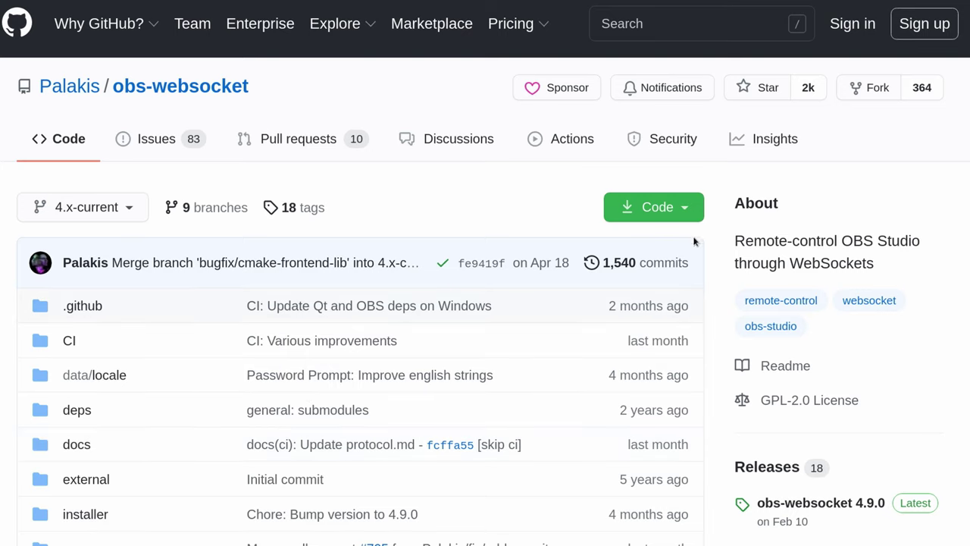
# Download obs-websocket_4.9.0-1_amd64.deb from the latest obs-websocket release into the Downloads folder.
pyautogui.click(778, 507)
pyautogui.scroll(-6, 769, 503)
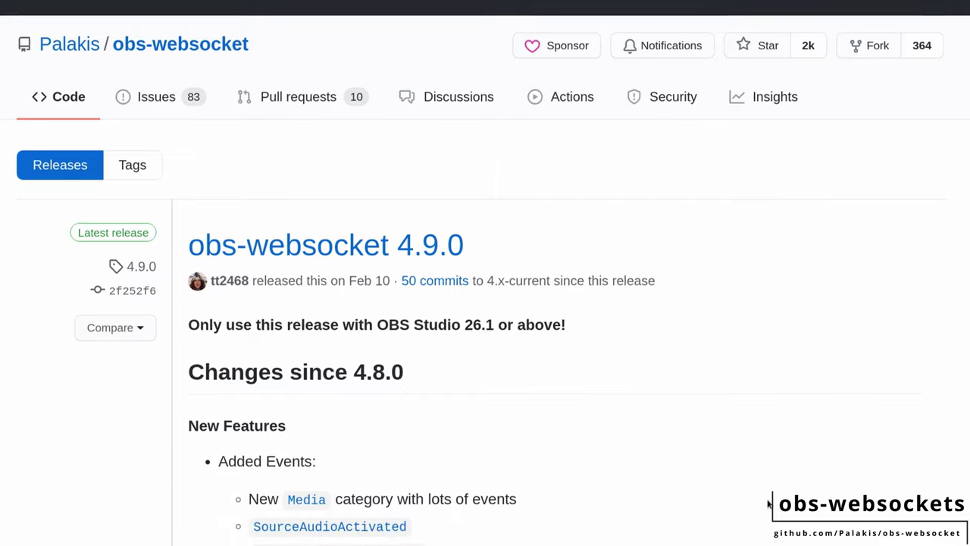
pyautogui.scroll(-8, 769, 503)
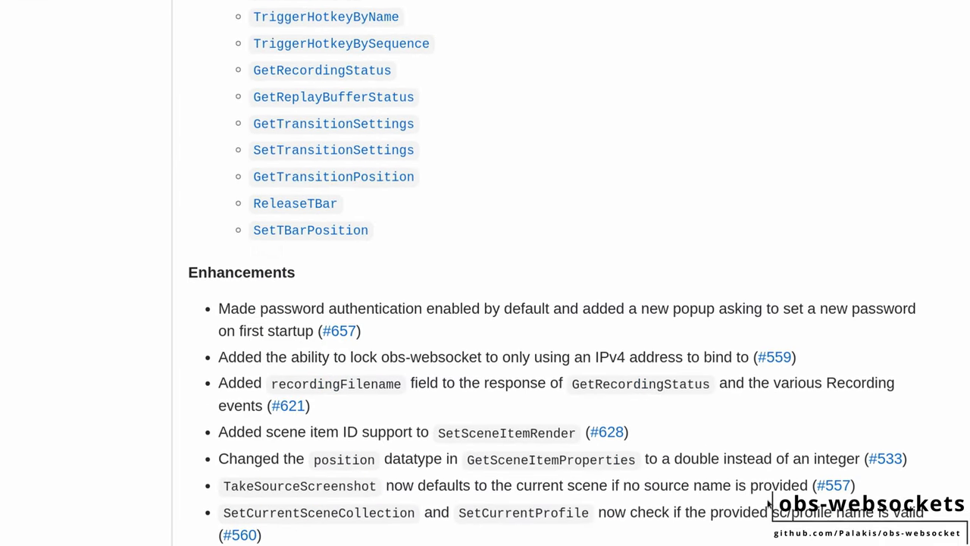
pyautogui.scroll(-10, 769, 503)
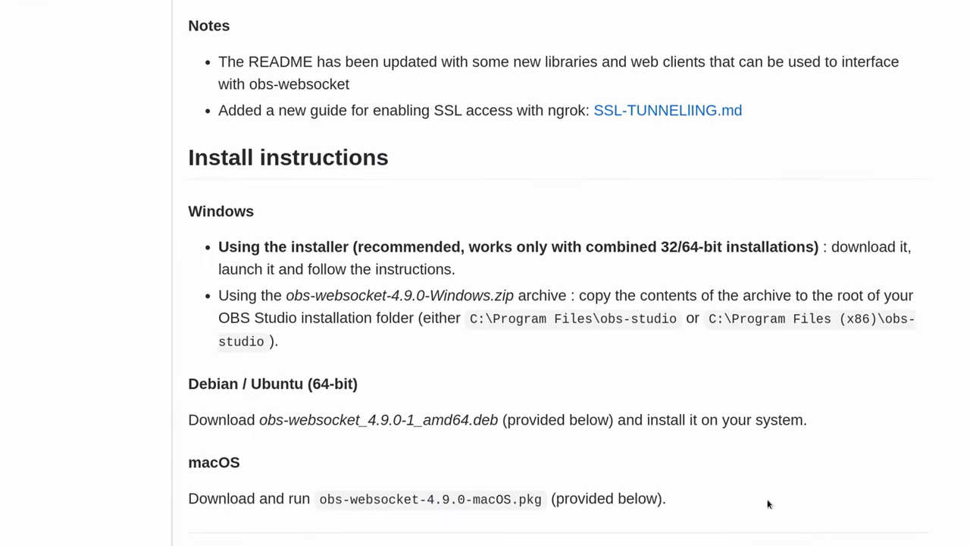
pyautogui.scroll(-1, 768, 503)
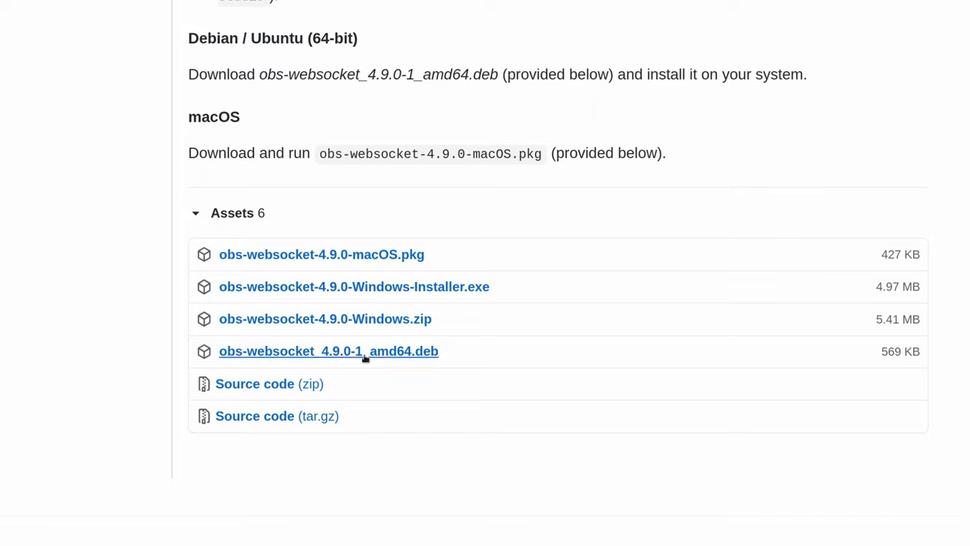
pyautogui.click(410, 353)
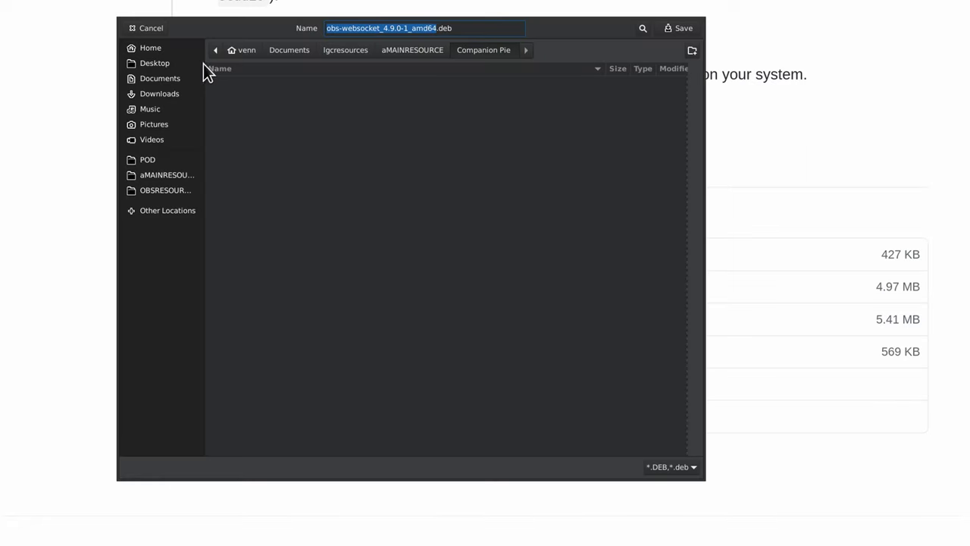
pyautogui.click(160, 94)
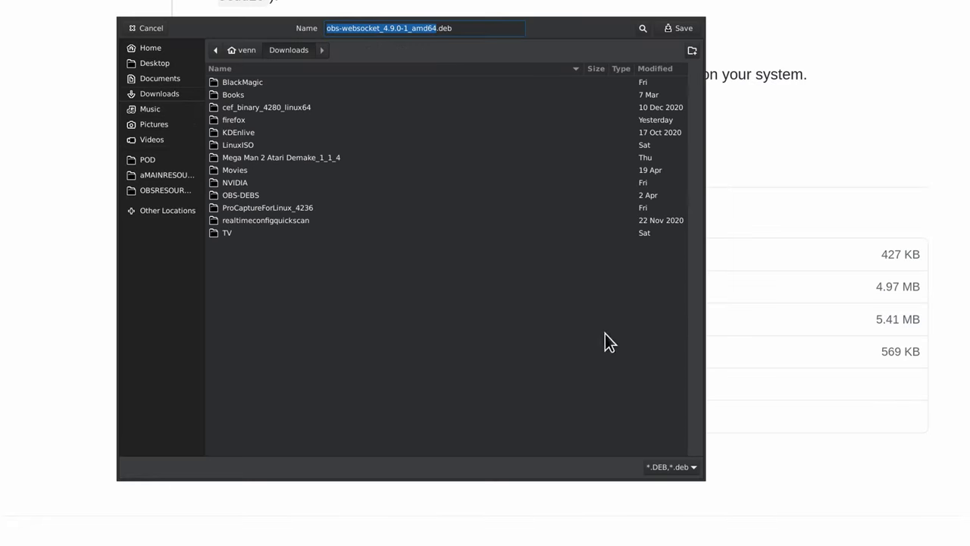
pyautogui.click(692, 27)
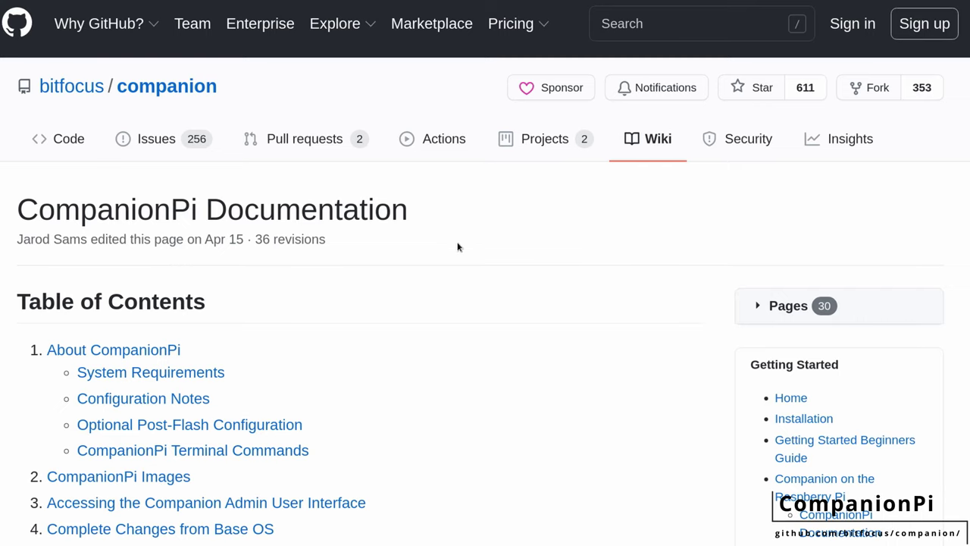
# Read the System Requirements on the CompanionPi Documentation page, highlighting the Raspberry Pi, MicroSD card and power supply entries.
pyautogui.scroll(-10, 458, 247)
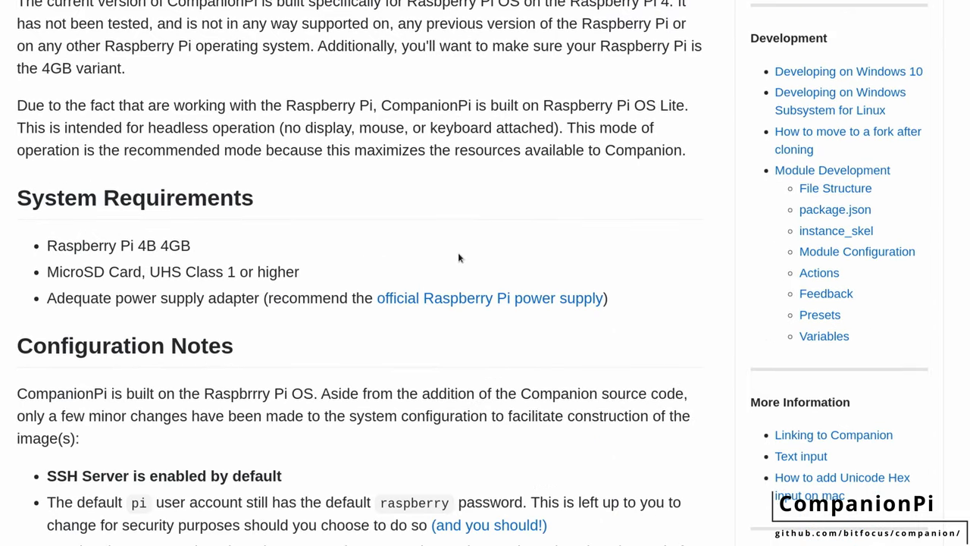
pyautogui.moveTo(192, 245); pyautogui.dragTo(110, 244)
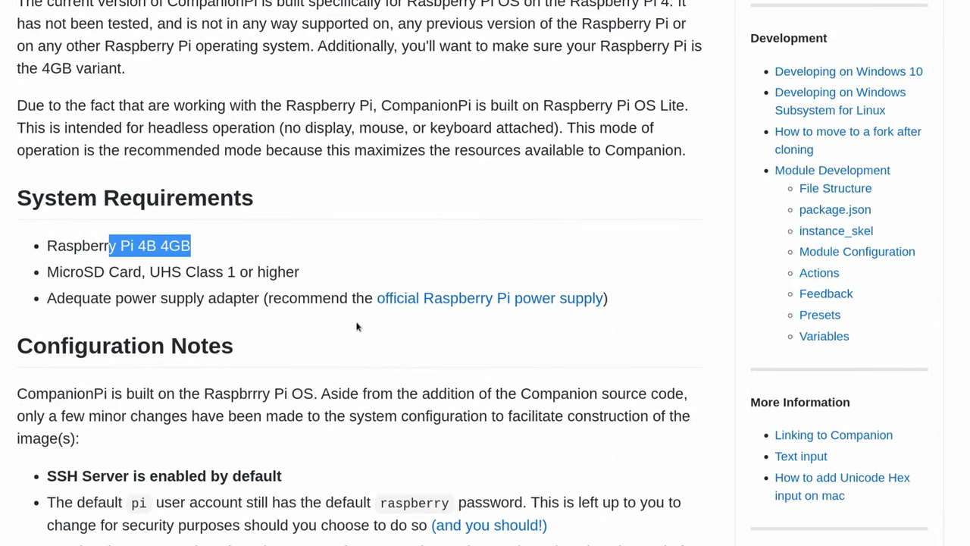
pyautogui.click(384, 240)
pyautogui.moveTo(157, 275); pyautogui.dragTo(304, 293)
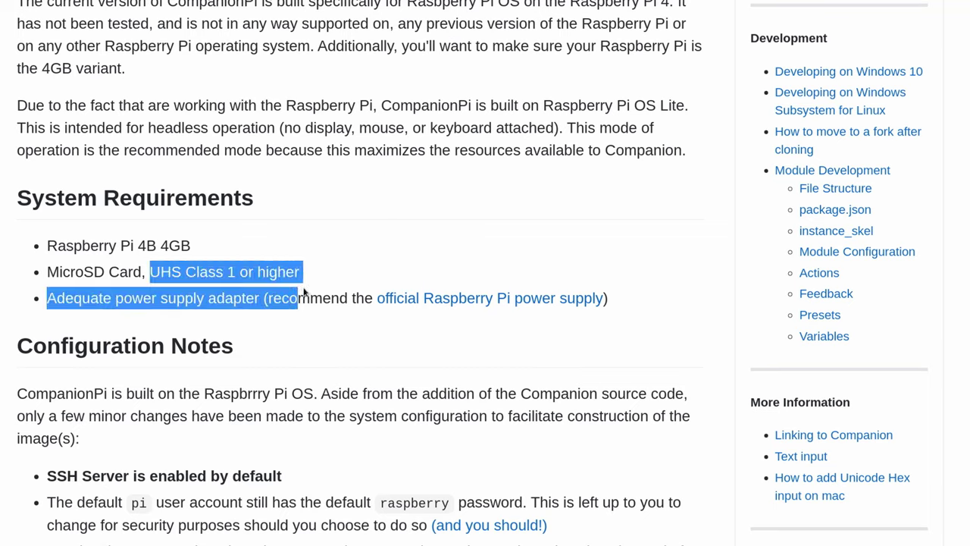
pyautogui.click(305, 257)
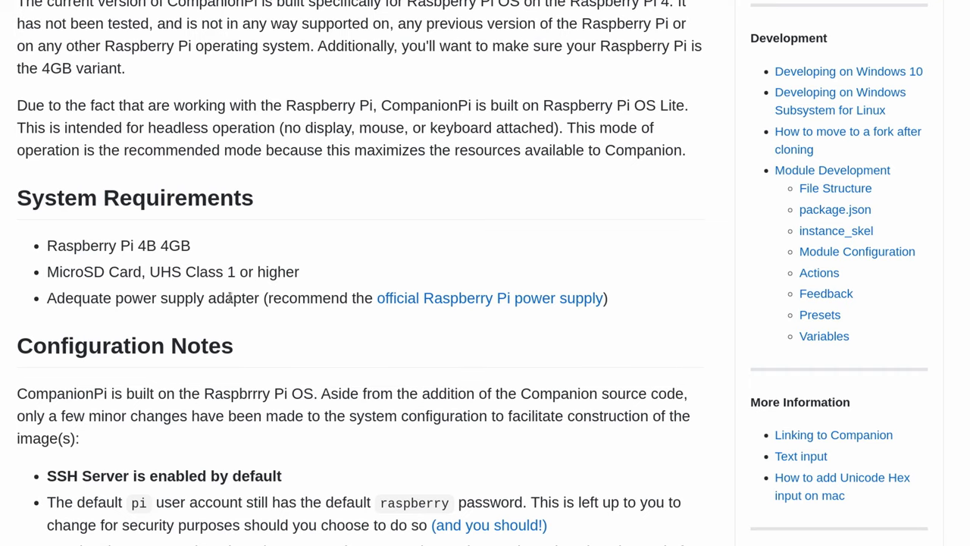
# Download the CompanionPi-2021-04-14.img.gz image from the CompanionPi Images section into the Downloads folder.
pyautogui.scroll(-7, 229, 297)
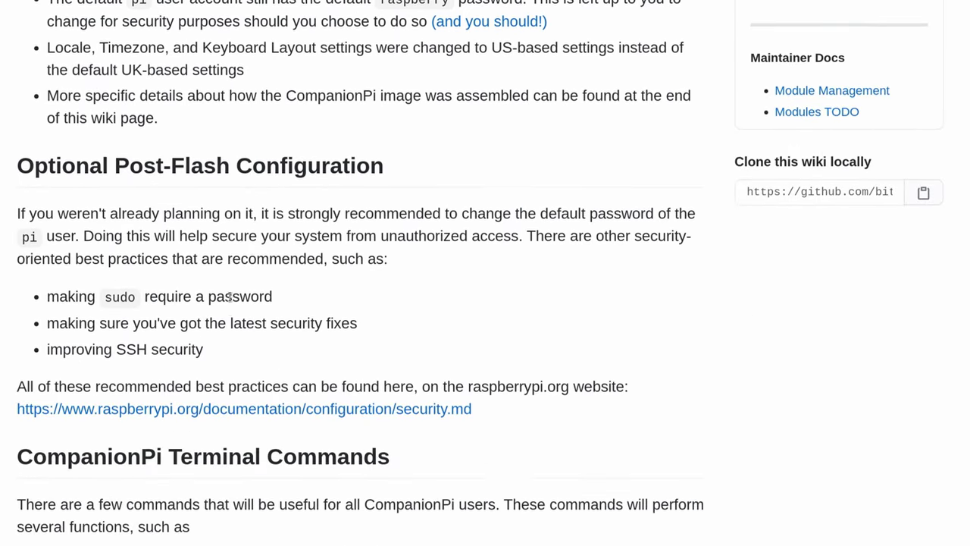
pyautogui.scroll(-5, 230, 297)
pyautogui.scroll(-5, 229, 297)
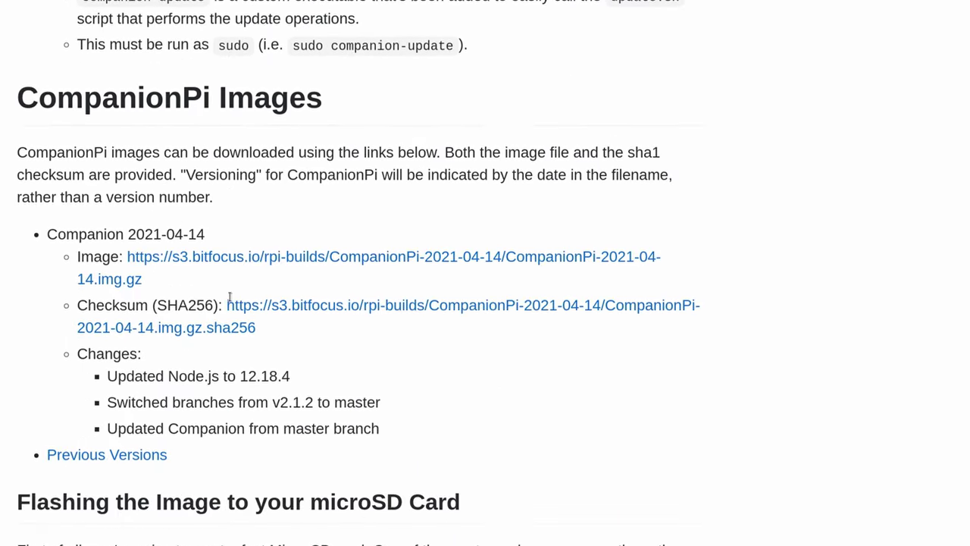
pyautogui.scroll(-1, 230, 297)
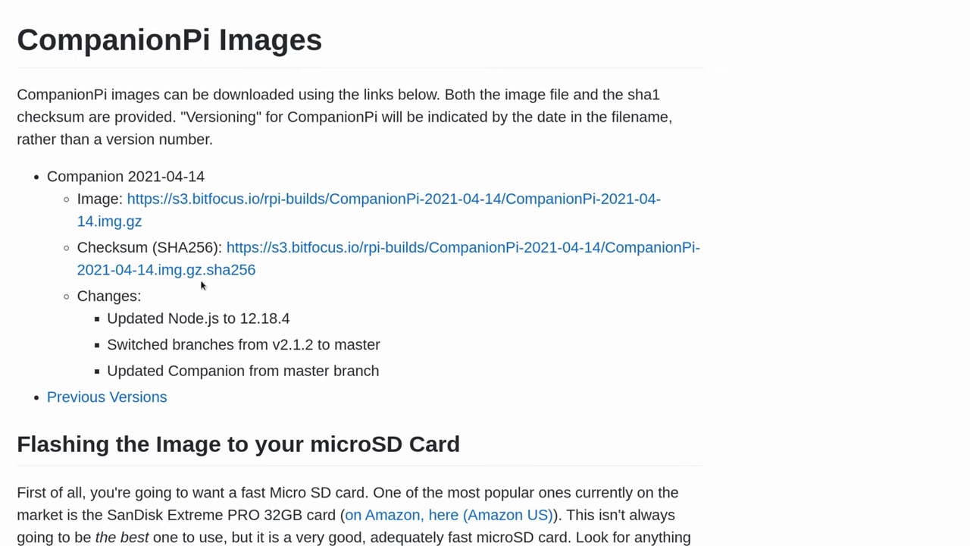
pyautogui.click(304, 207)
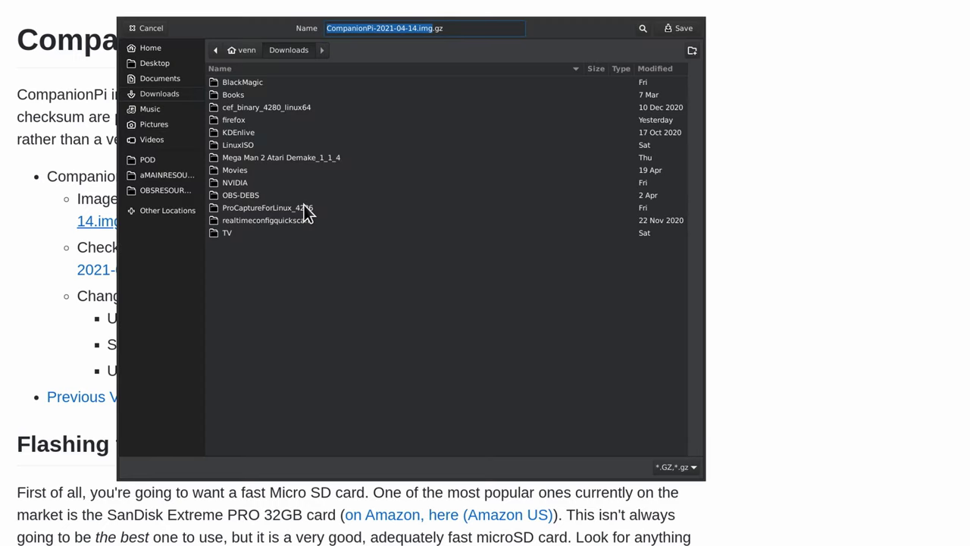
pyautogui.click(670, 29)
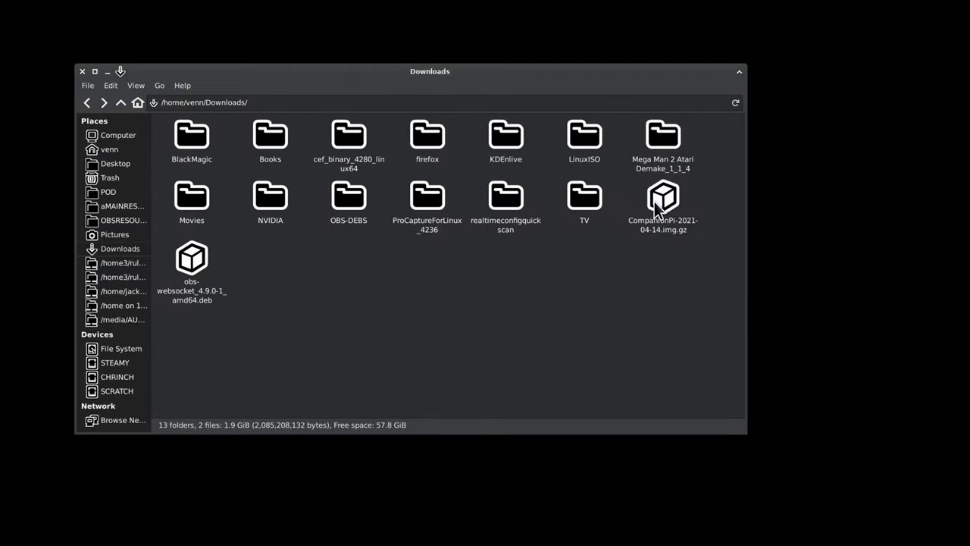
# Check the two downloaded files in the Downloads folder, then open a terminal there and list its contents with ls.
pyautogui.click(659, 201)
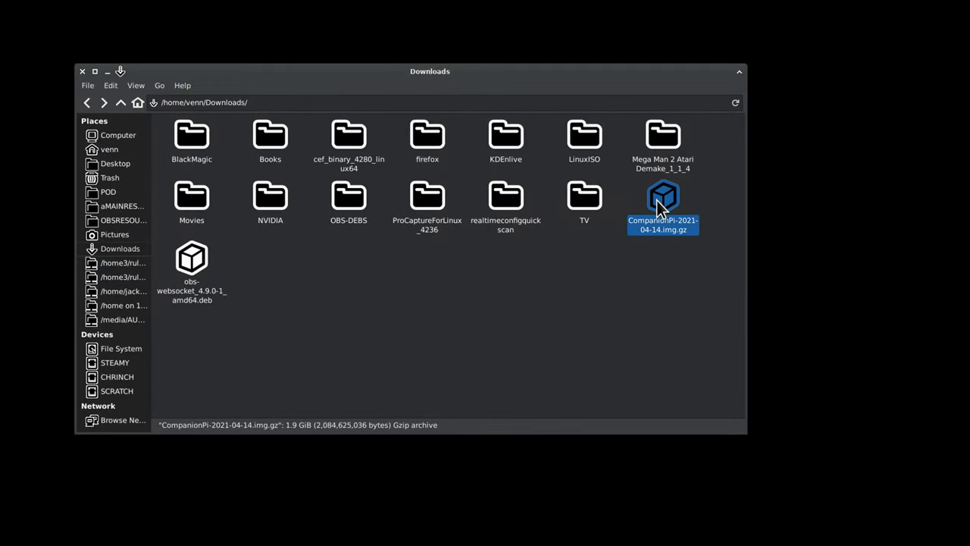
pyautogui.click(198, 267)
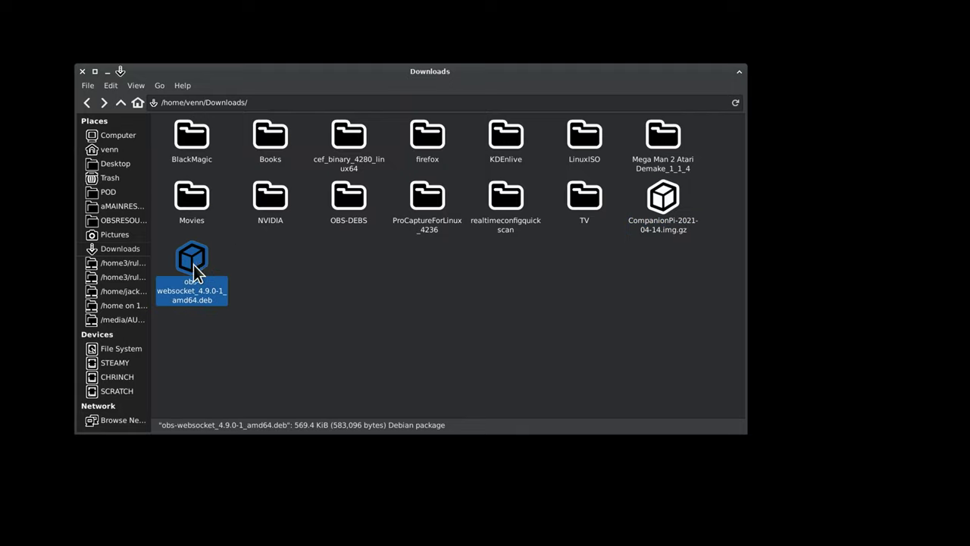
pyautogui.click(380, 295)
pyautogui.rightClick(381, 296)
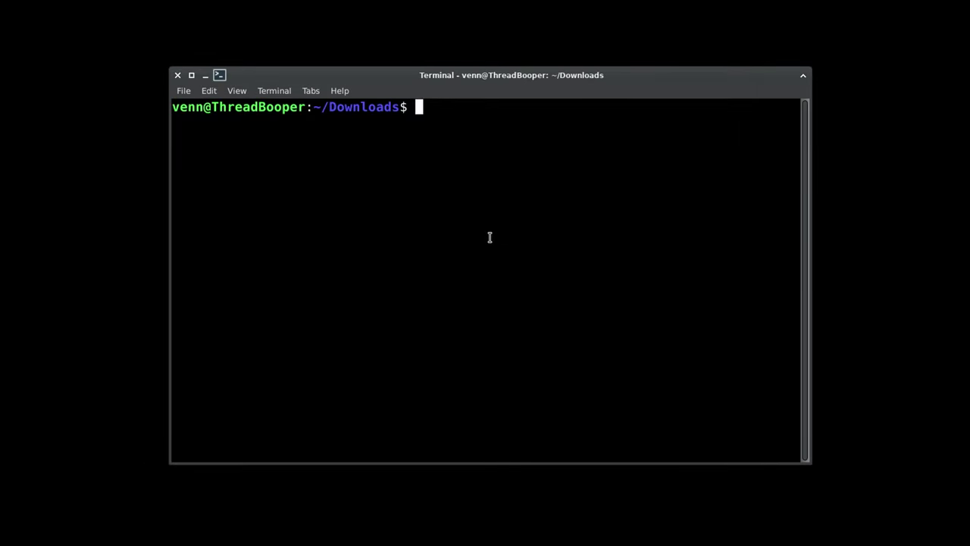
pyautogui.write('ls')
pyautogui.press('Return')
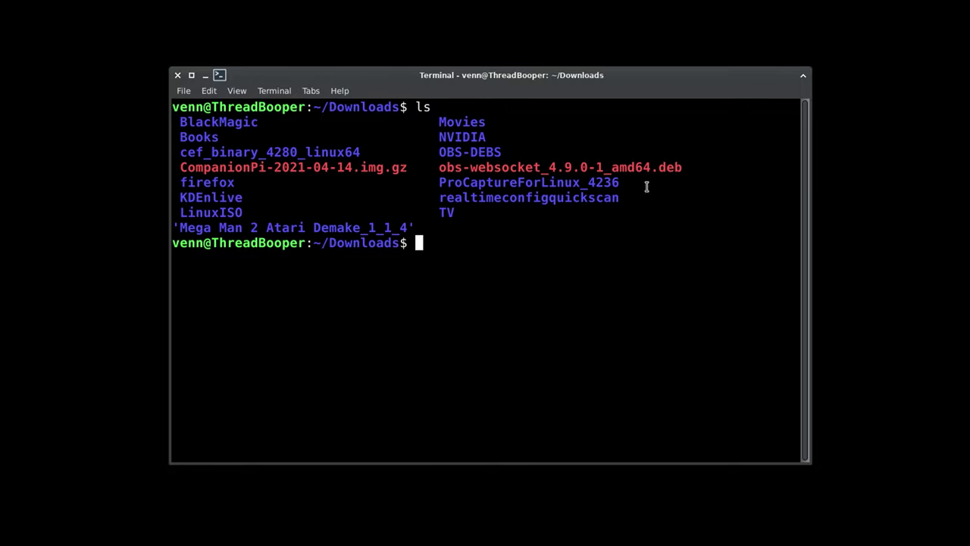
# Install the obs-websocket package with sudo dpkg -i obs-websocket_4.9.0-1_amd64.deb, entering the sudo password.
pyautogui.write('sudo dpk')
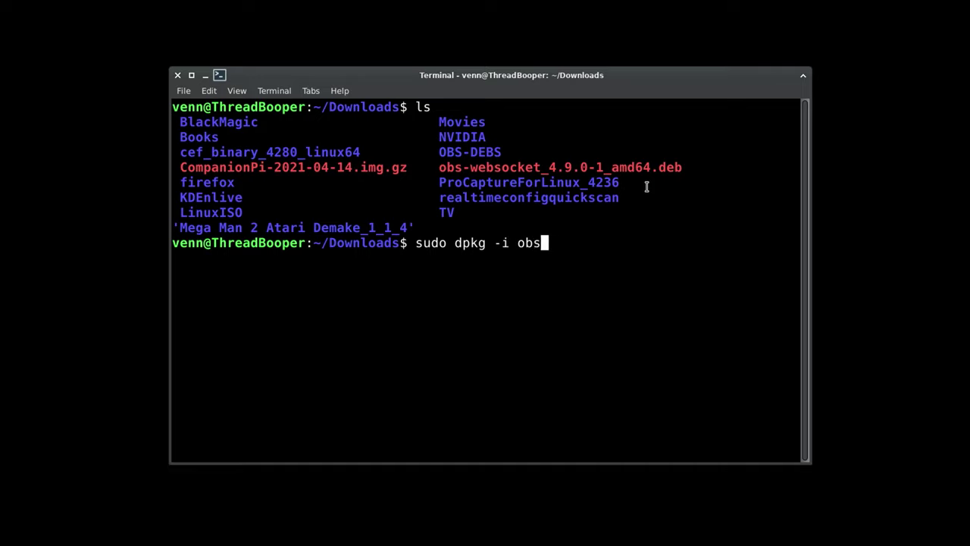
pyautogui.write('g -i obs')
pyautogui.press('Tab')
pyautogui.press('Return')
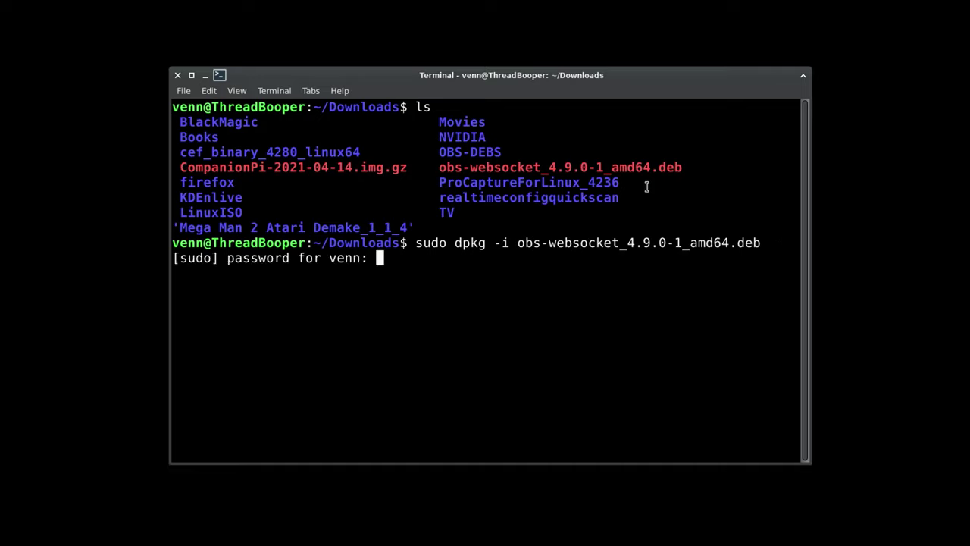
pyautogui.press('Return')
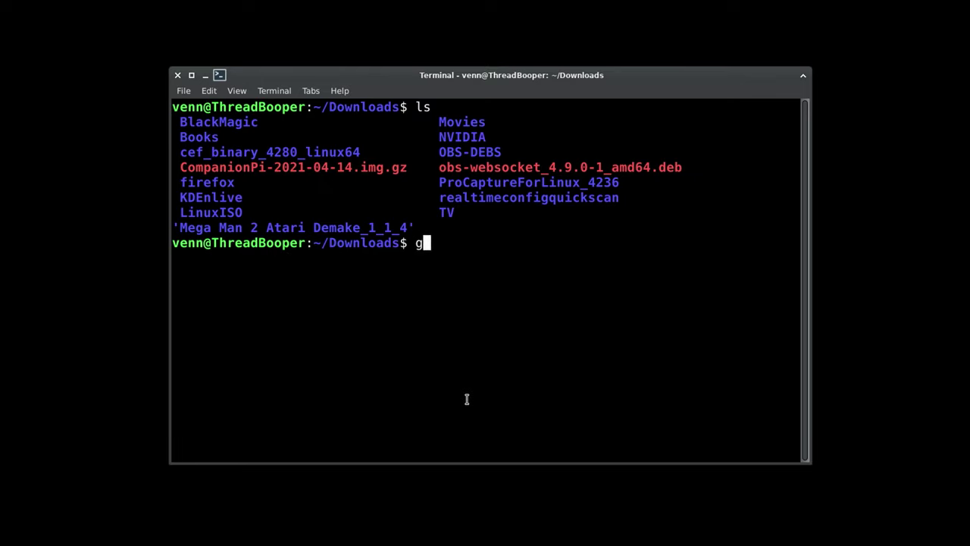
# Decompress the image with gzip -d CompanionPi-2021-04-14.img.gz and check the extracted file with ls.
pyautogui.write('zip -d C')
pyautogui.press('Tab')
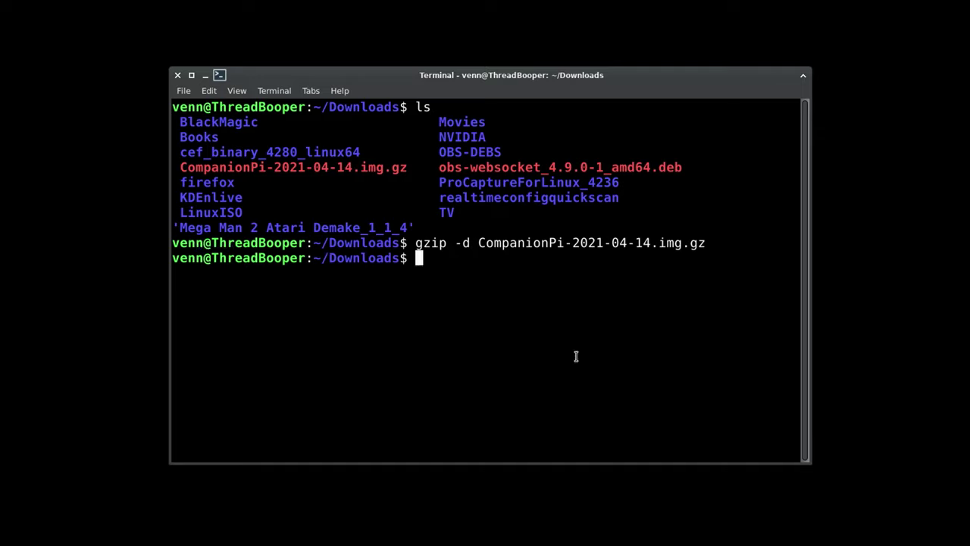
pyautogui.press('Return')
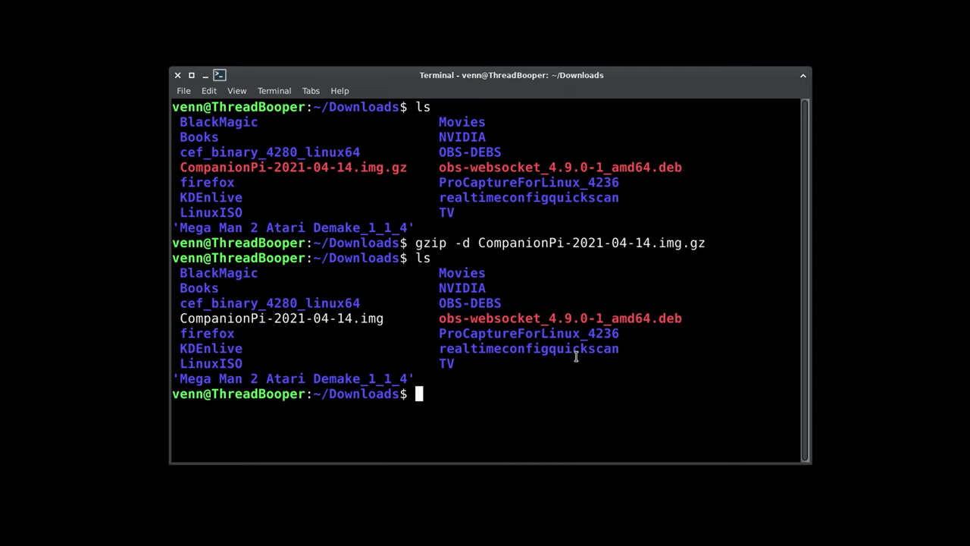
pyautogui.moveTo(383, 320); pyautogui.dragTo(179, 319)
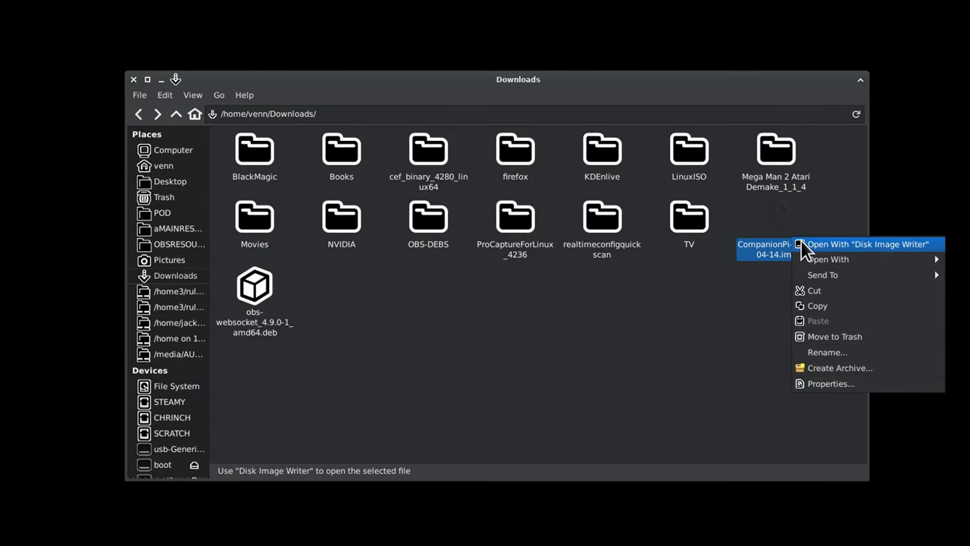
# Restore CompanionPi-2021-04-14.img to the 16 GB Generic MassStorageClass drive (/dev/sdd) with Disk Image Writer, entering the account password to authenticate.
pyautogui.click(834, 244)
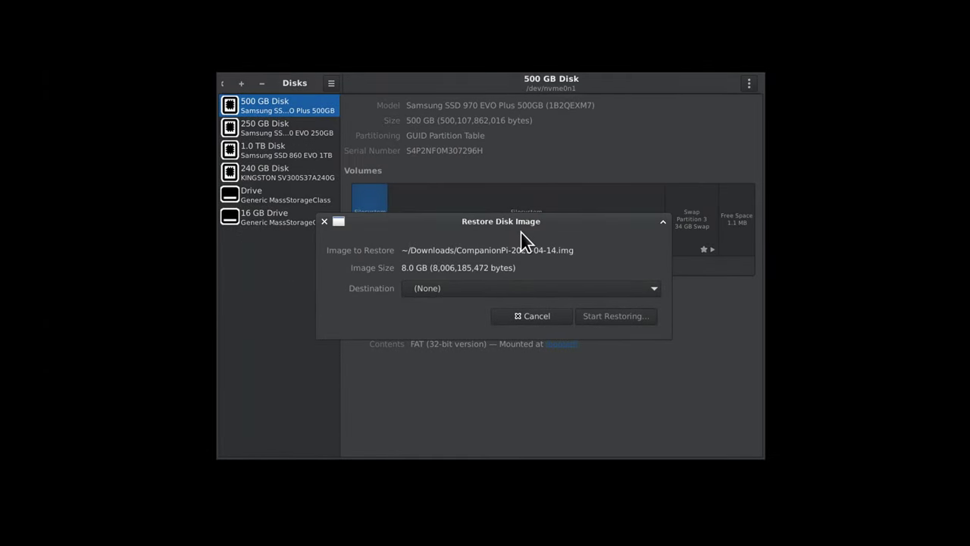
pyautogui.click(542, 295)
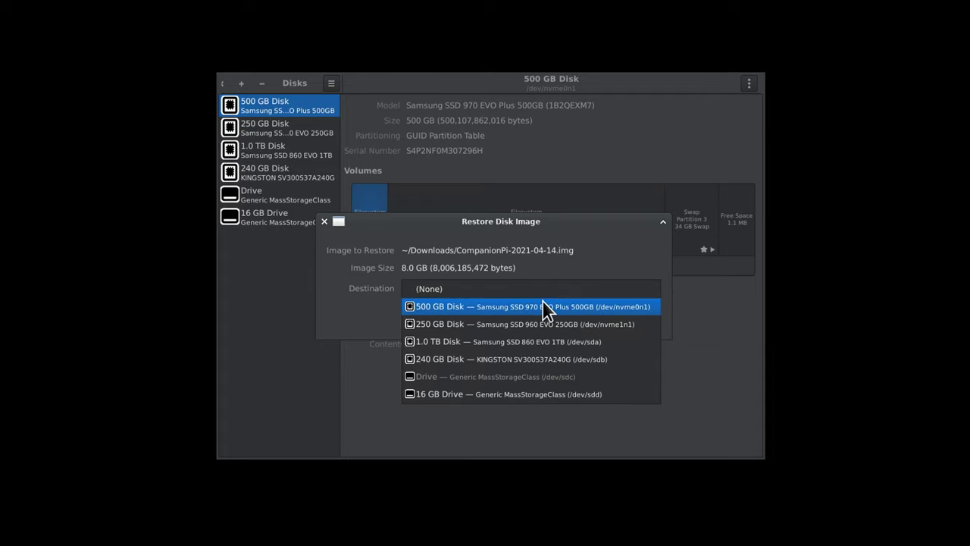
pyautogui.click(589, 406)
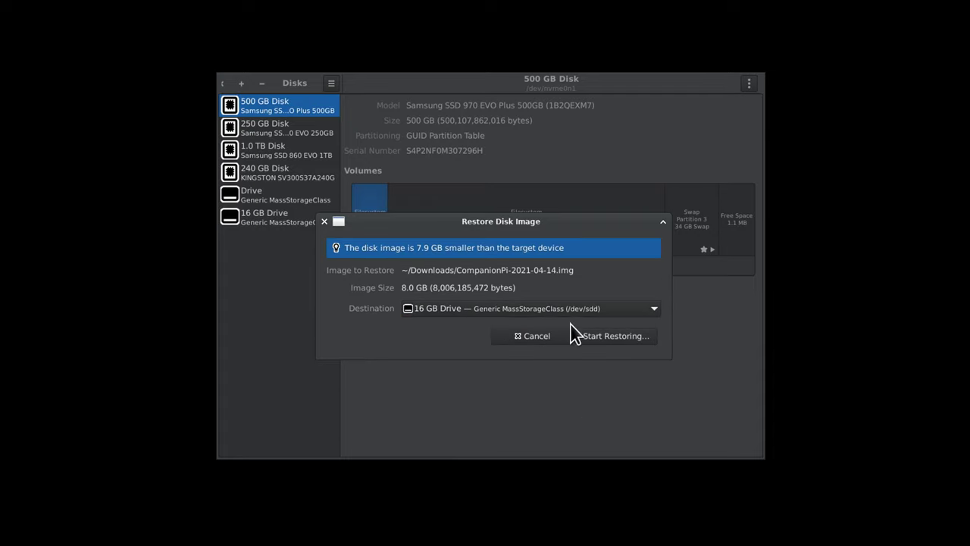
pyautogui.click(606, 338)
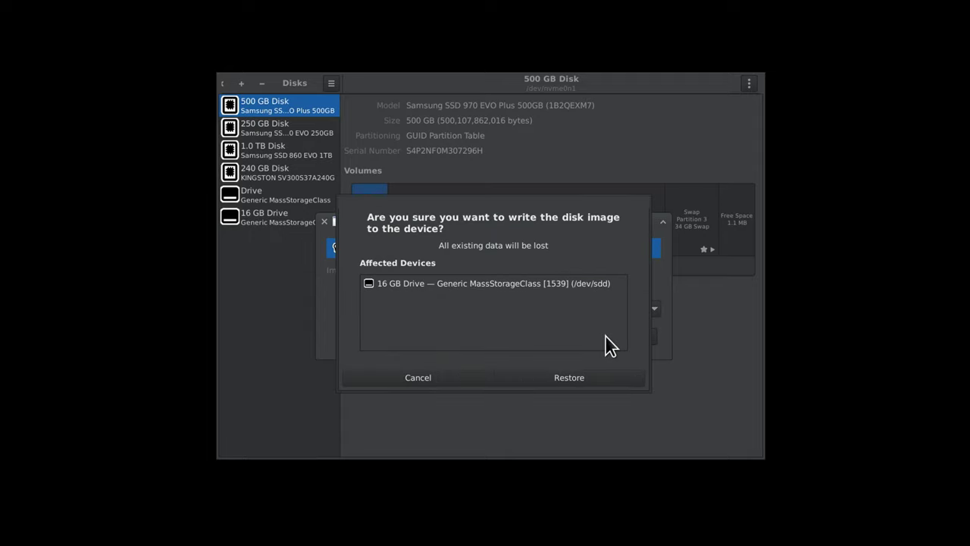
pyautogui.click(577, 379)
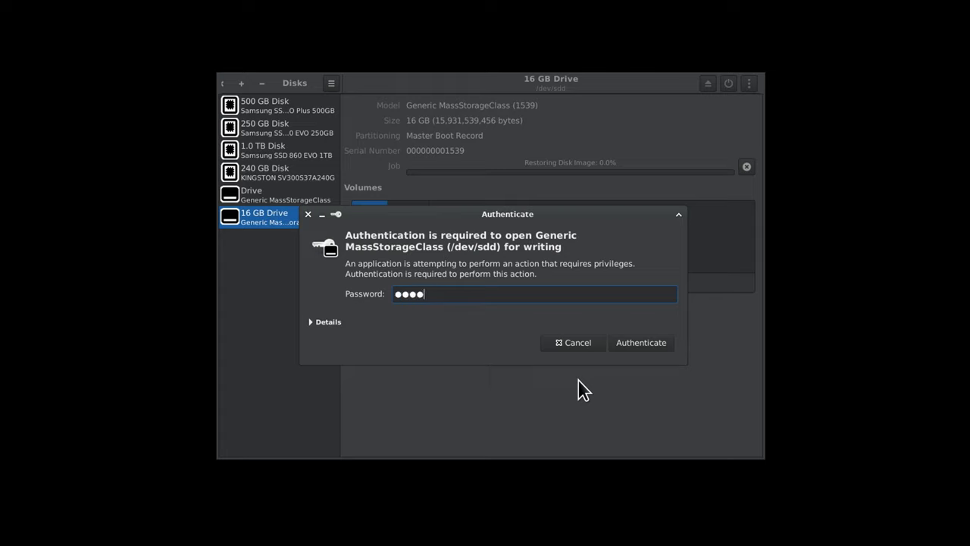
pyautogui.press('Return')
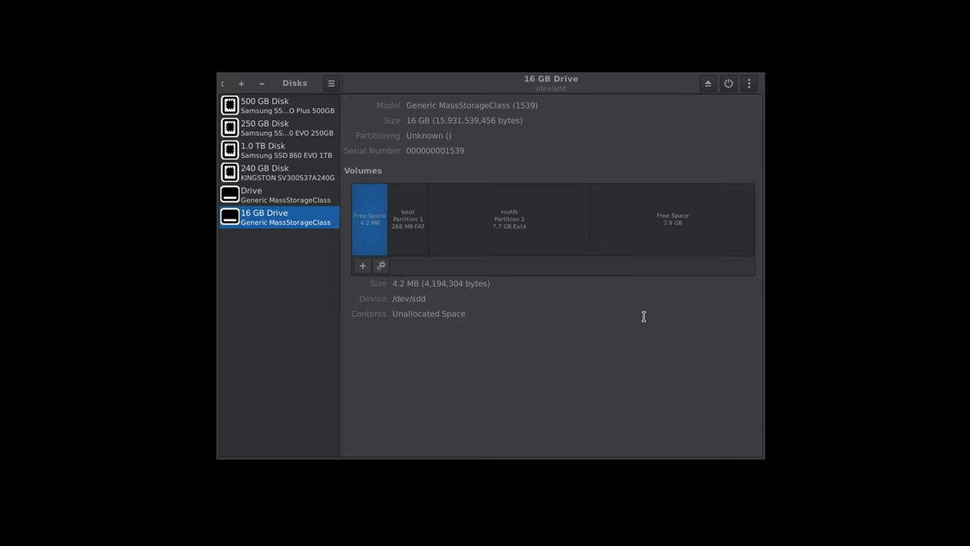
# Inspect the boot and rootfs partitions and the free space on the 16 GB drive.
pyautogui.click(652, 212)
pyautogui.click(550, 215)
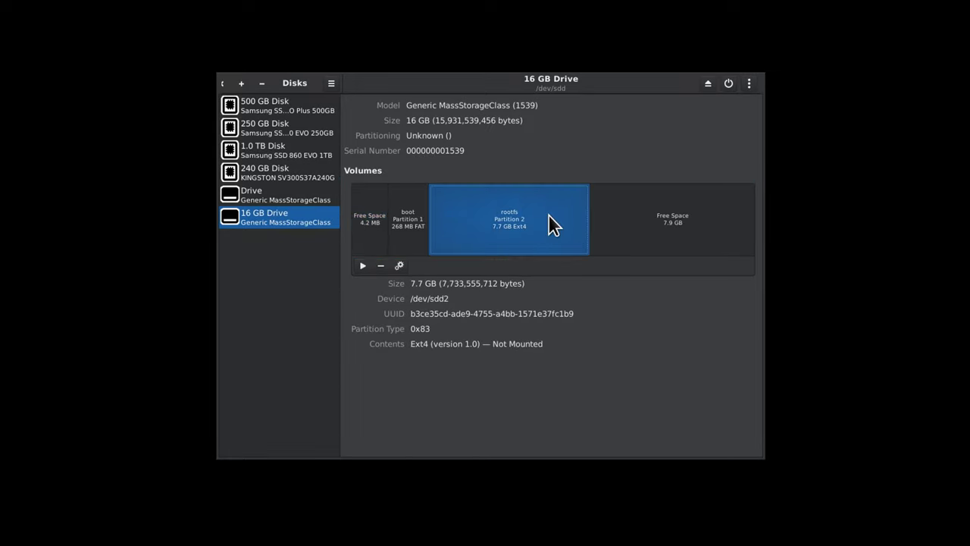
pyautogui.click(419, 221)
pyautogui.click(369, 223)
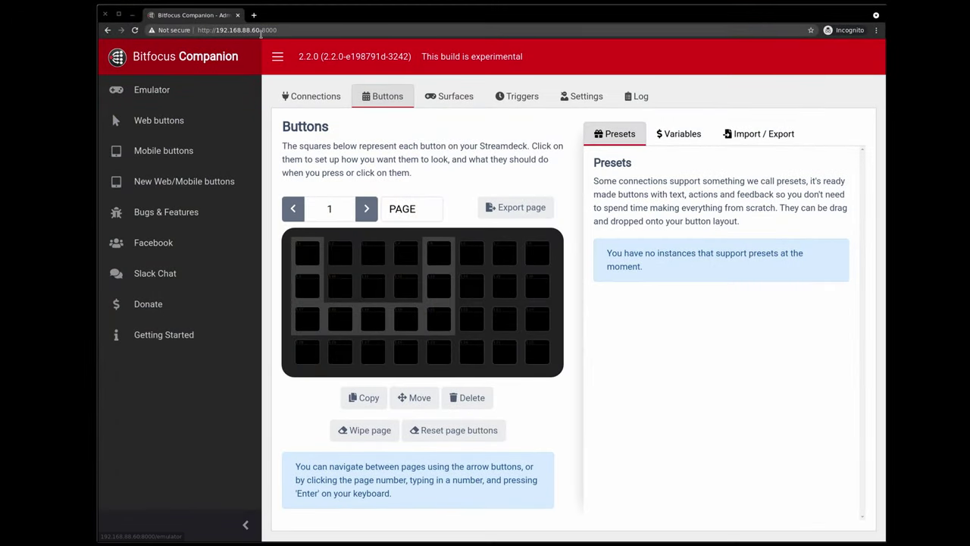
# Check the IP address of the Companion admin page in the browser and look through button pages 1 and 2.
pyautogui.moveTo(258, 30); pyautogui.dragTo(217, 33)
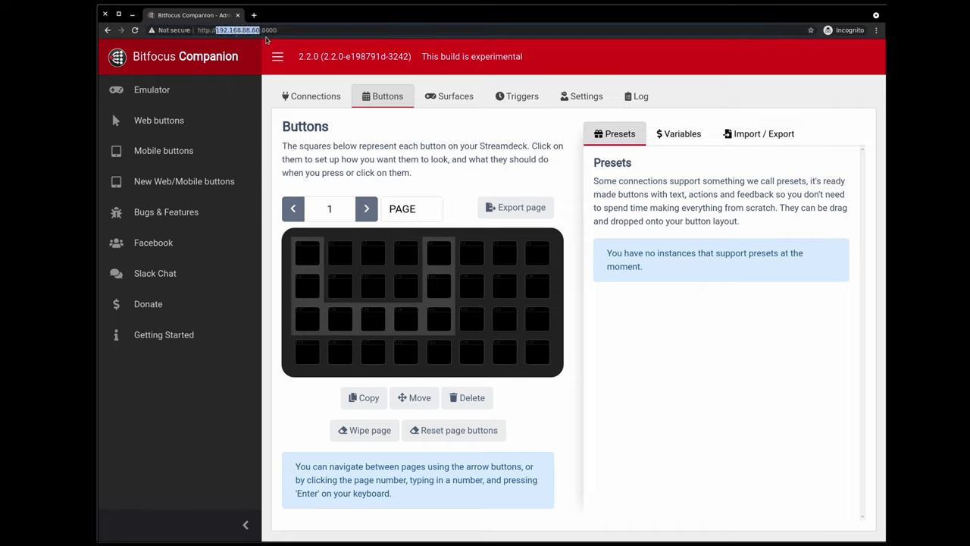
pyautogui.click(263, 30)
pyautogui.click(366, 208)
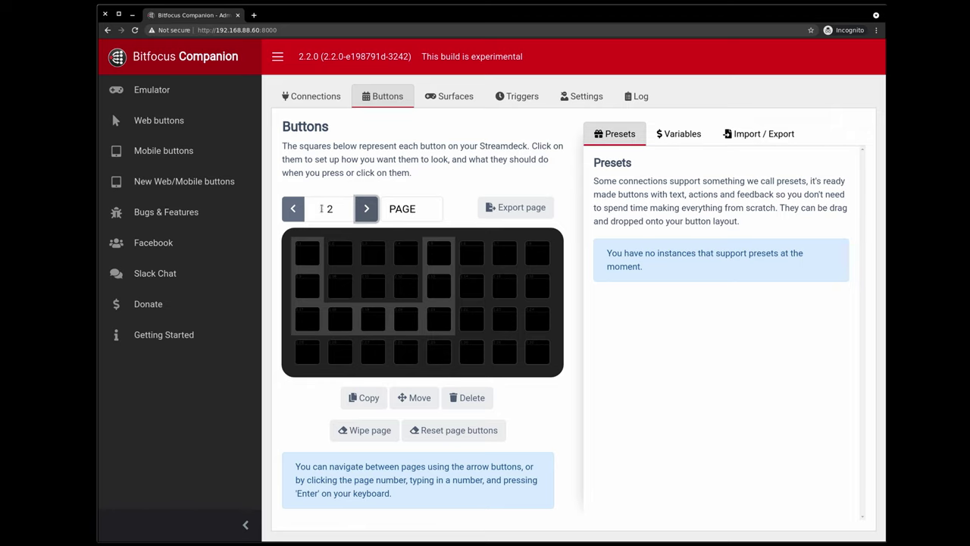
pyautogui.click(294, 210)
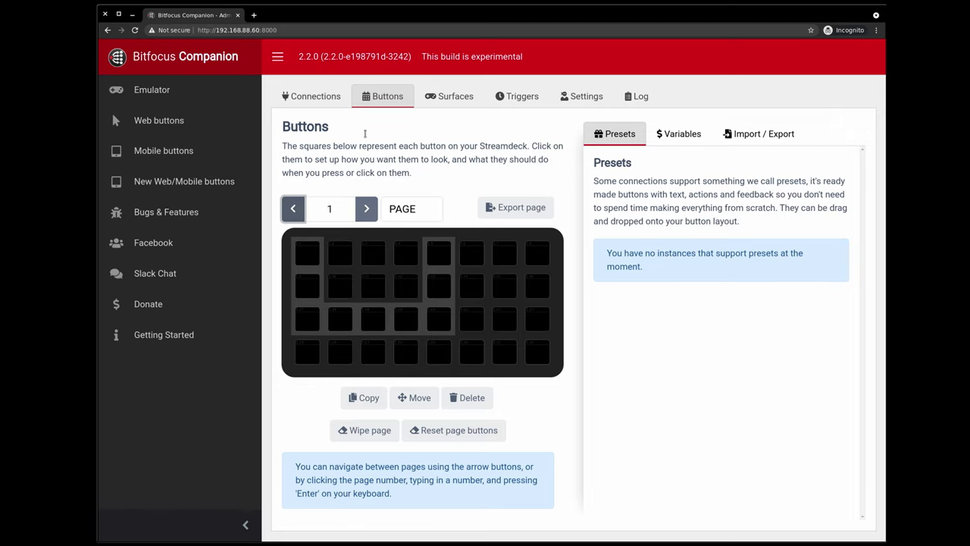
# Search the available Companion connections for obs and add the OBS Studio connection.
pyautogui.click(319, 100)
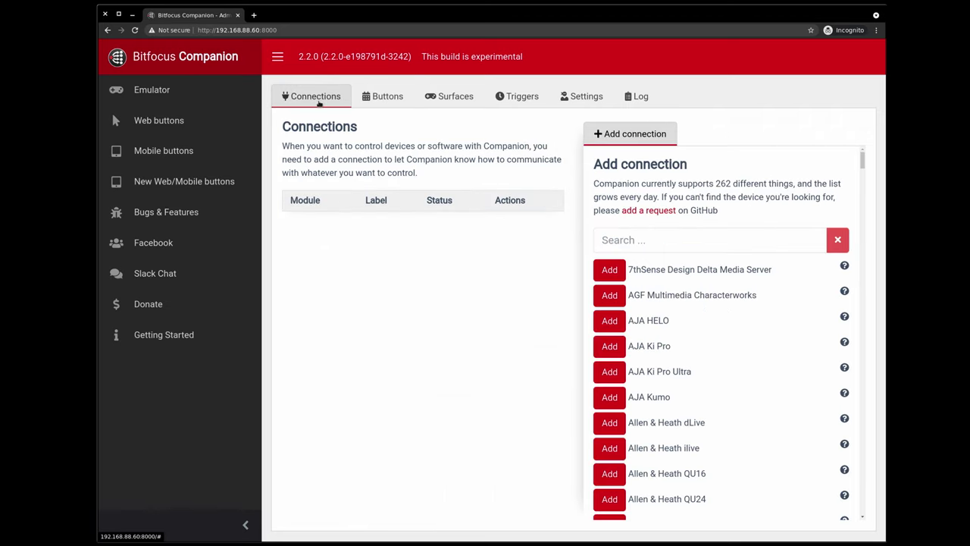
pyautogui.click(633, 241)
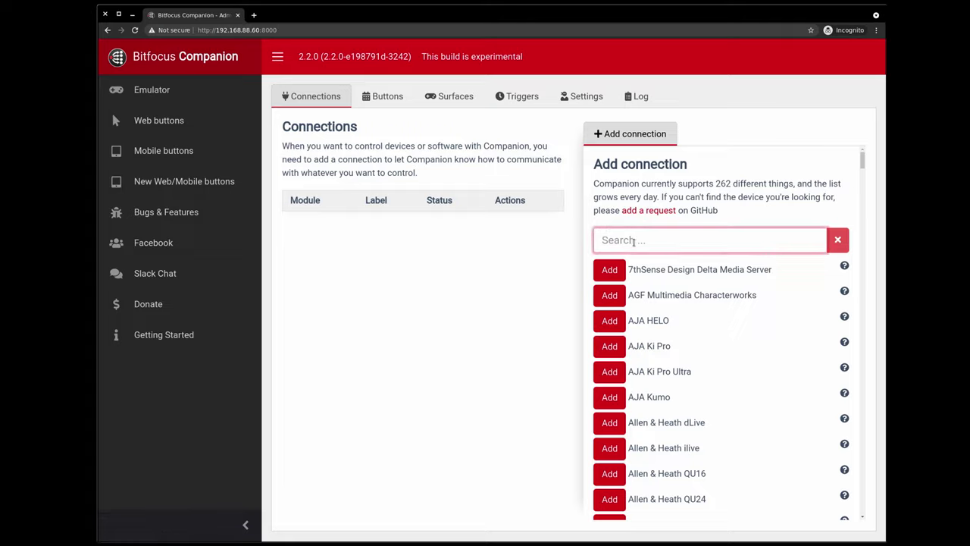
pyautogui.write('obs')
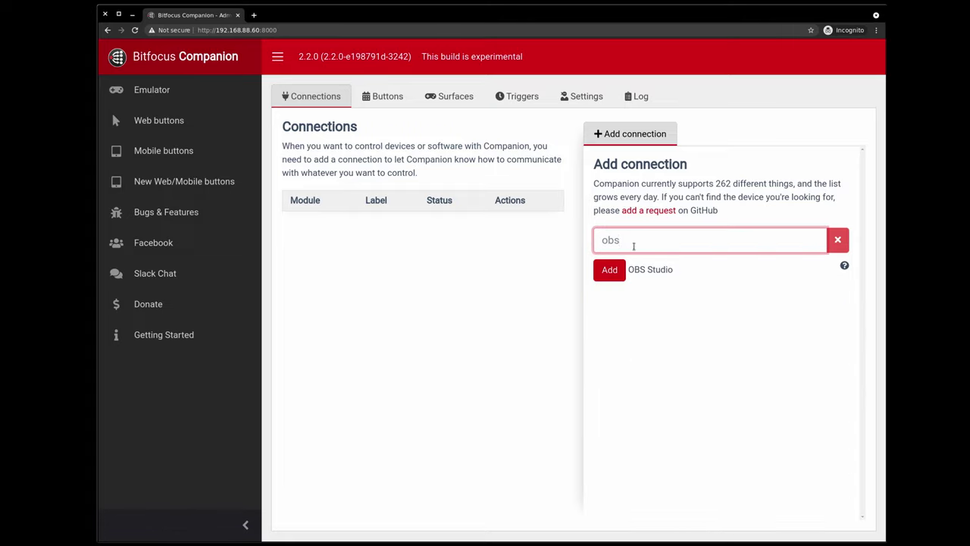
pyautogui.click(619, 277)
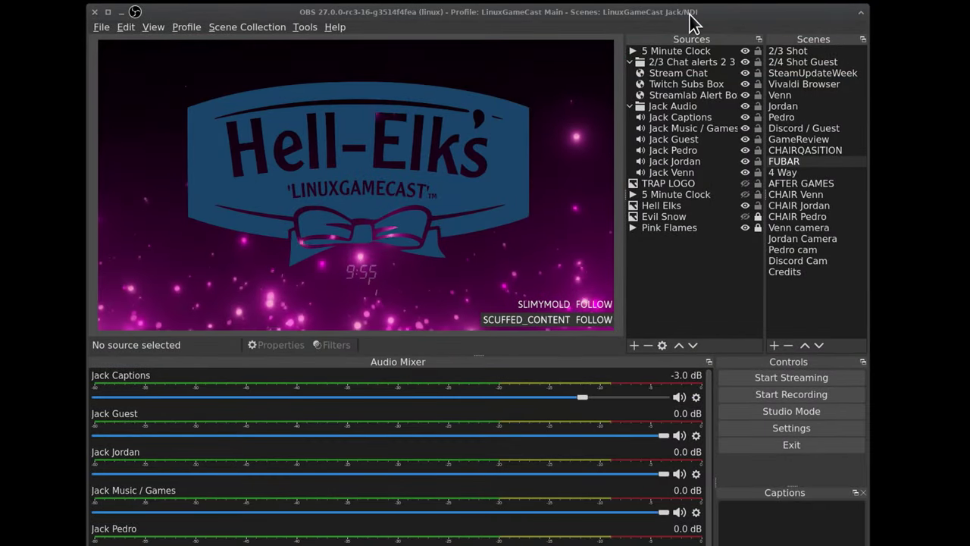
# Switch to OBS and check the port and password in the WebSockets Server Settings.
pyautogui.click(304, 26)
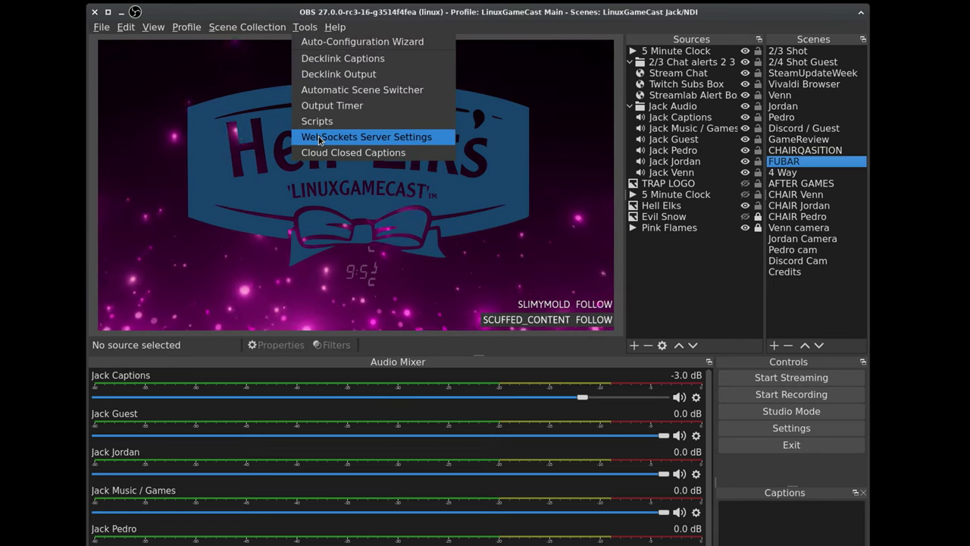
pyautogui.click(319, 138)
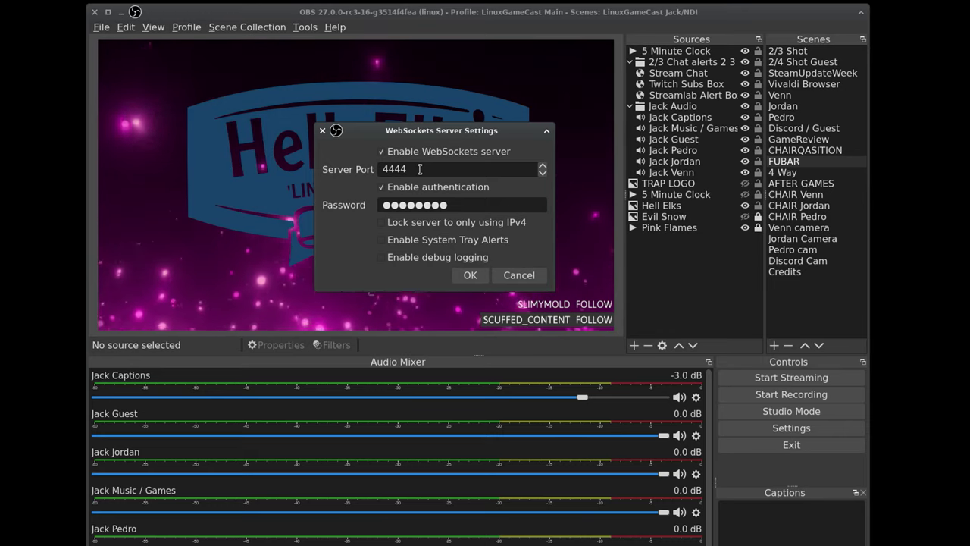
pyautogui.moveTo(420, 169); pyautogui.dragTo(374, 166)
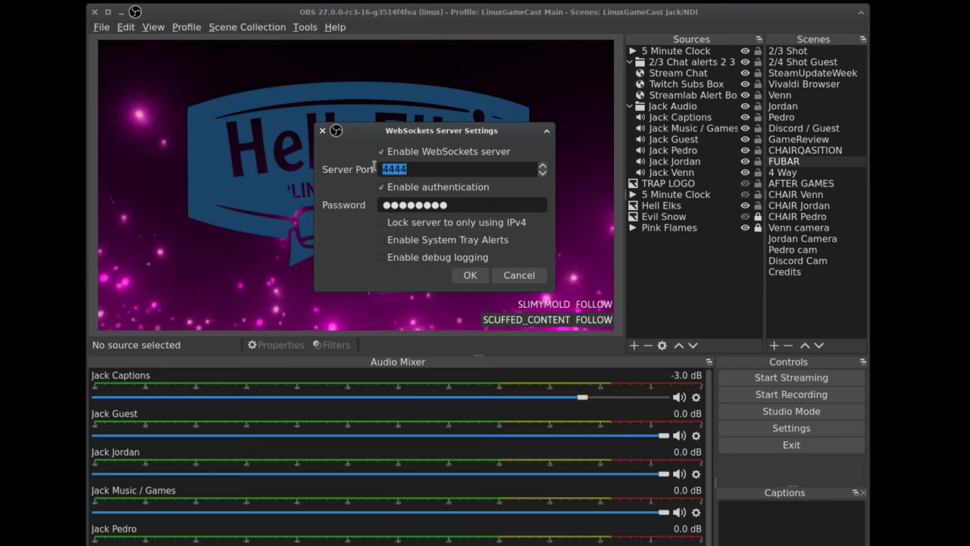
pyautogui.moveTo(455, 205); pyautogui.dragTo(371, 201)
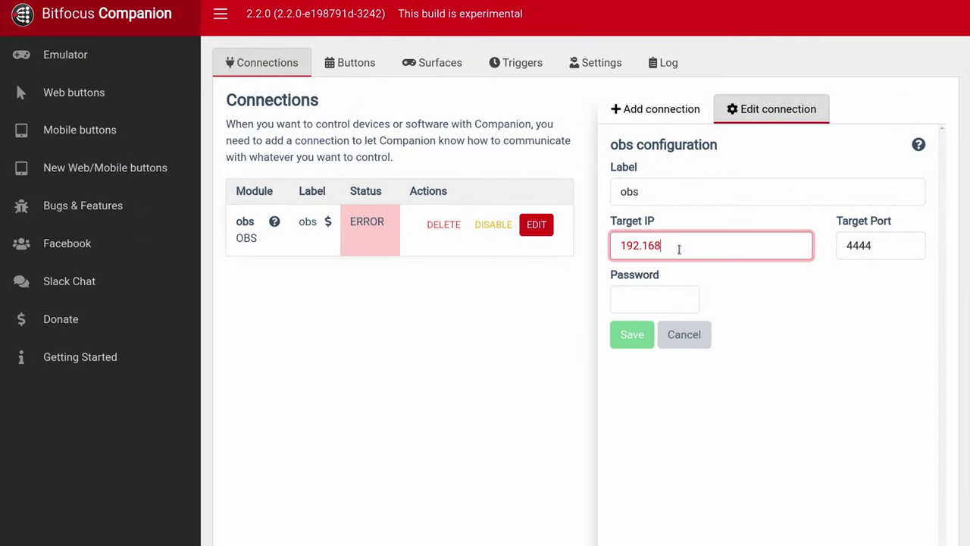
# Set the obs connection's target IP to 192.168.88.5 in Companion, enter the WebSockets server password and save the configuration.
pyautogui.write('5')
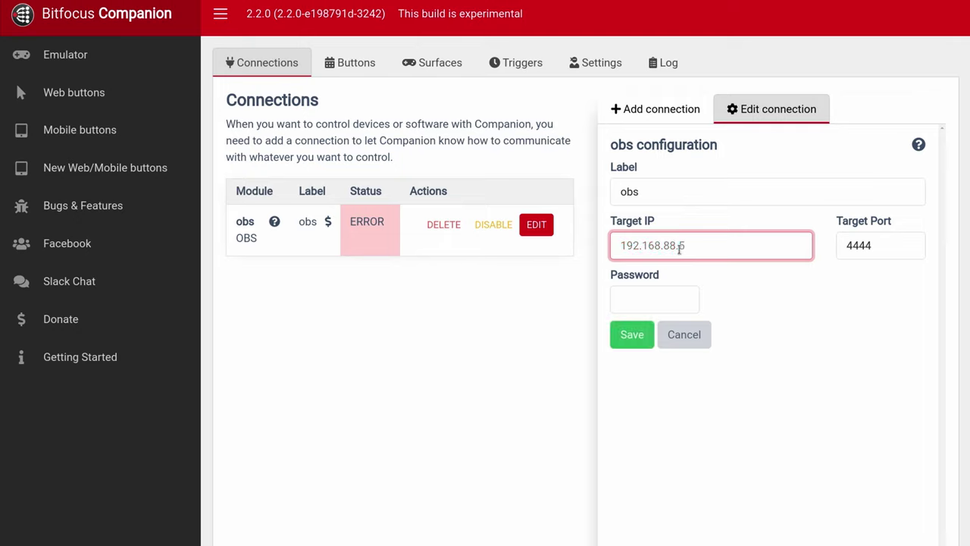
pyautogui.click(660, 294)
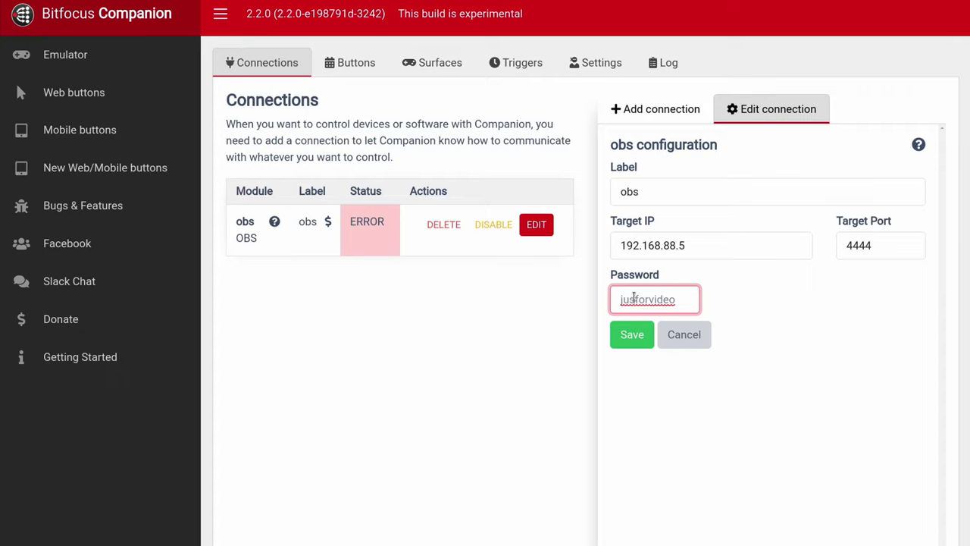
pyautogui.click(634, 298)
pyautogui.write('t')
pyautogui.click(648, 330)
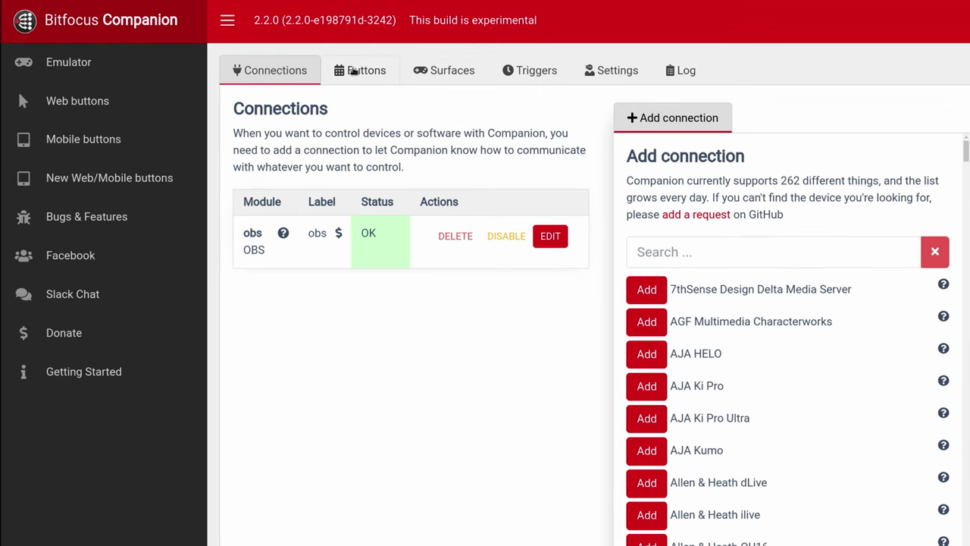
# Place the three individual host presets from OBS's Scene to program presets on buttons 1.2 to 1.4 and the 4 Way preset on button 1.10.
pyautogui.click(353, 71)
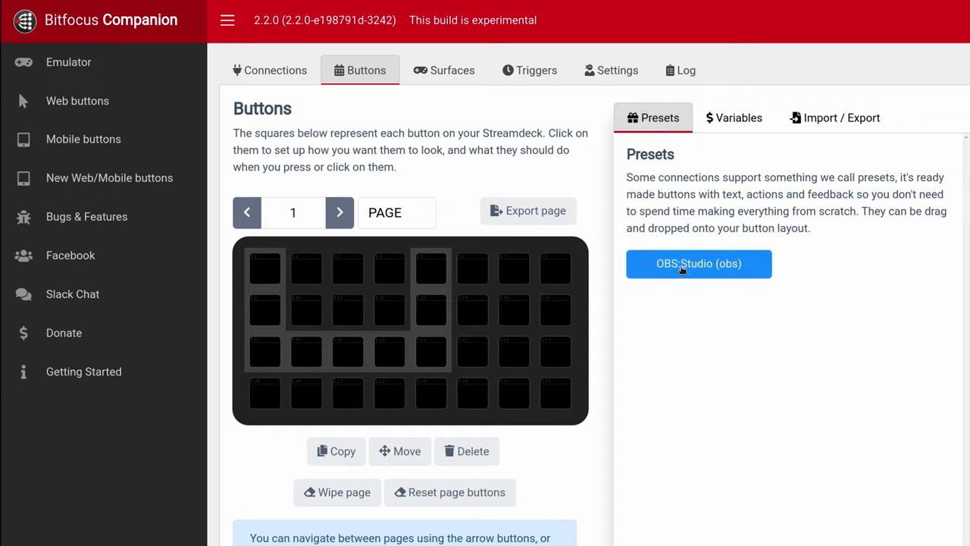
pyautogui.click(682, 265)
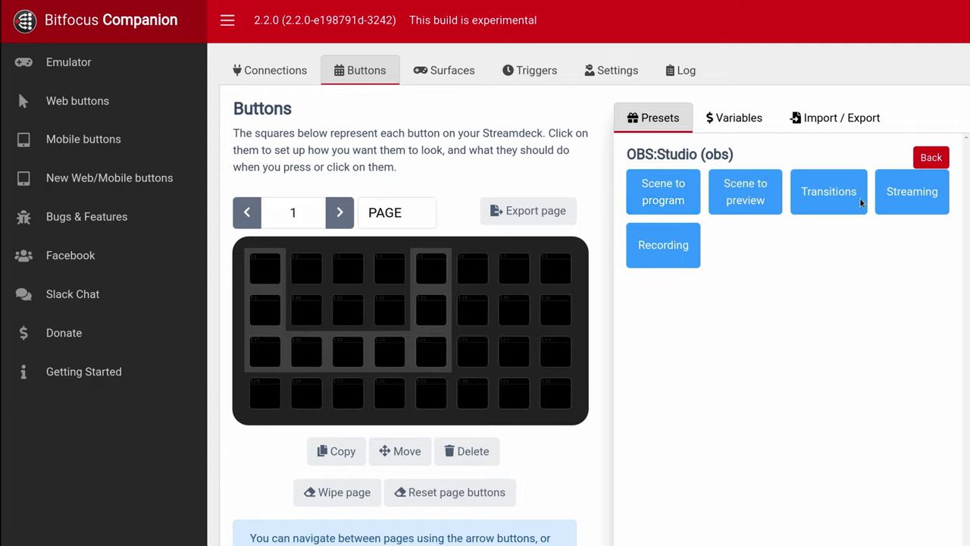
pyautogui.click(671, 191)
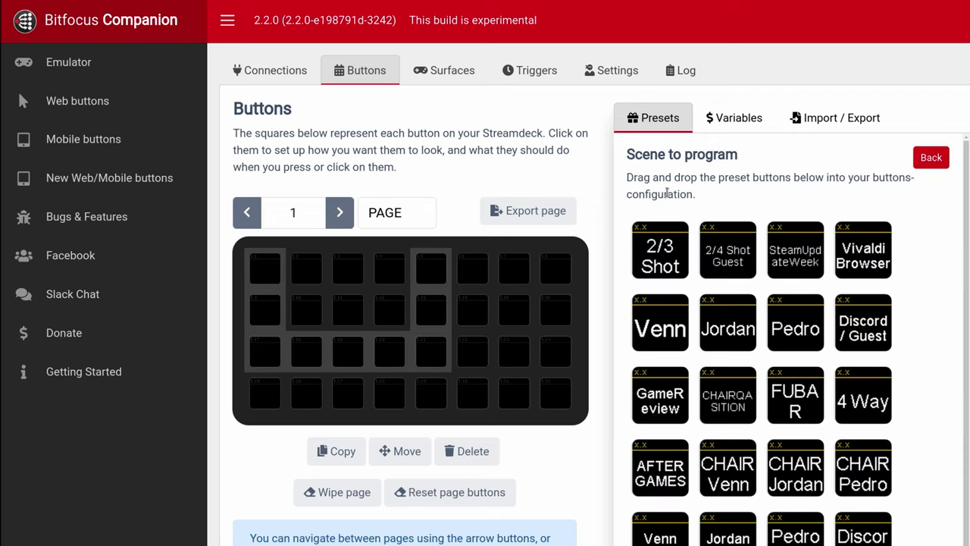
pyautogui.scroll(-1, 940, 341)
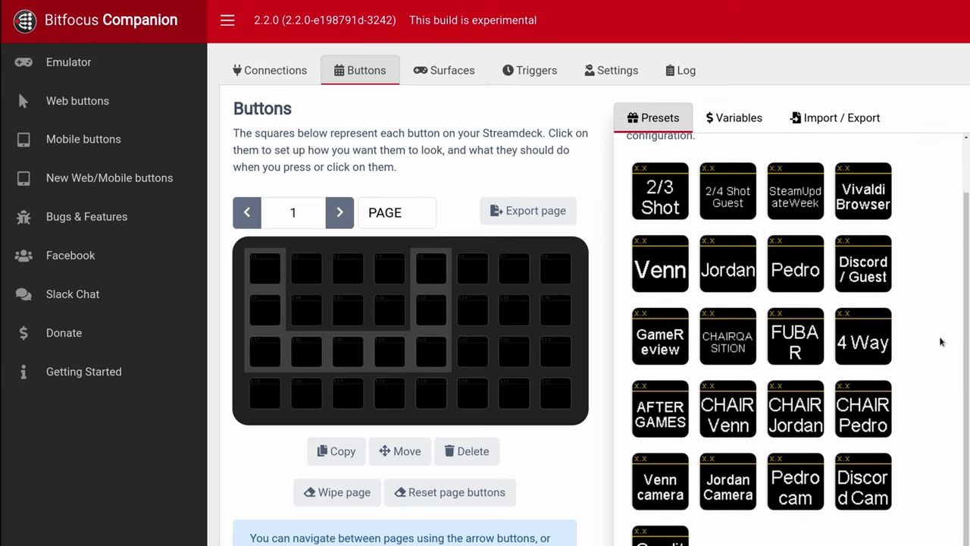
pyautogui.scroll(1, 939, 342)
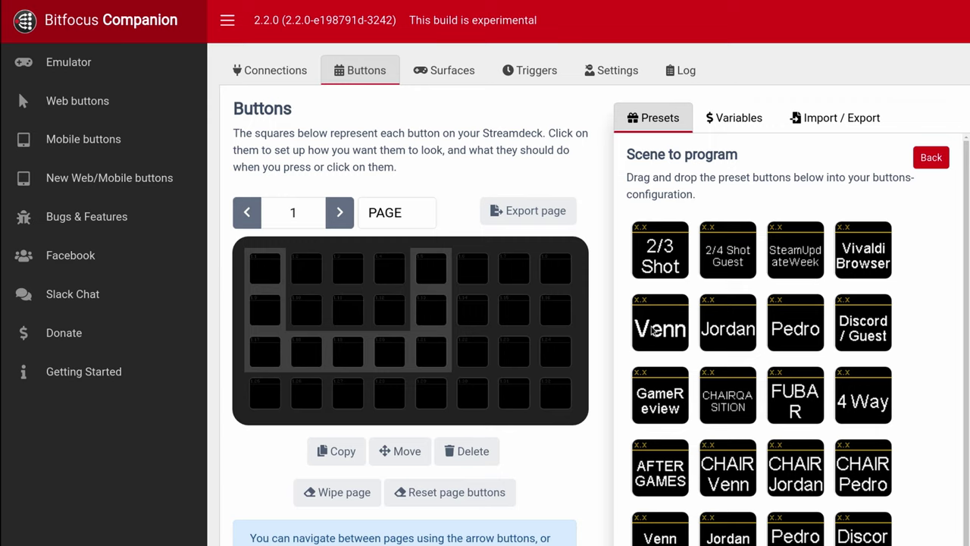
pyautogui.moveTo(654, 327); pyautogui.dragTo(300, 265)
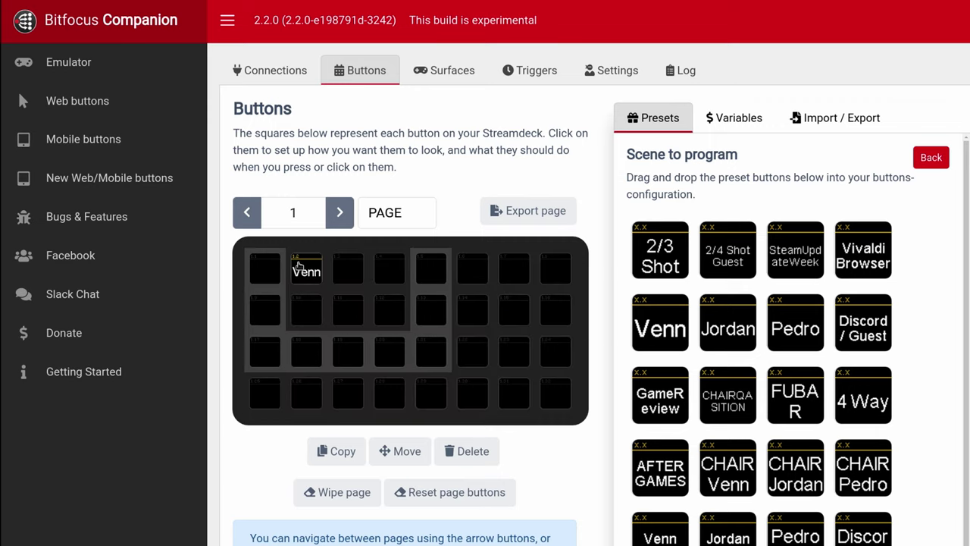
pyautogui.moveTo(713, 324); pyautogui.dragTo(347, 271)
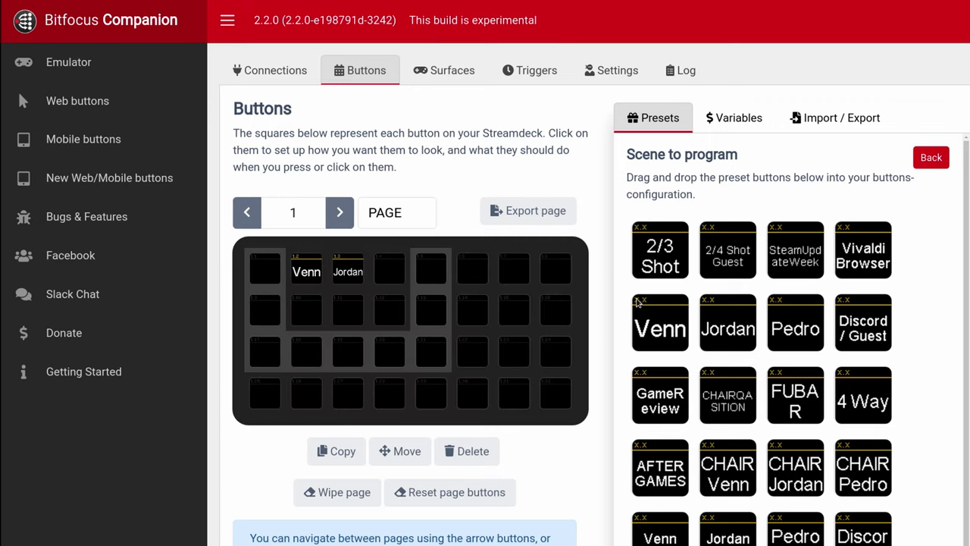
pyautogui.moveTo(794, 334); pyautogui.dragTo(390, 273)
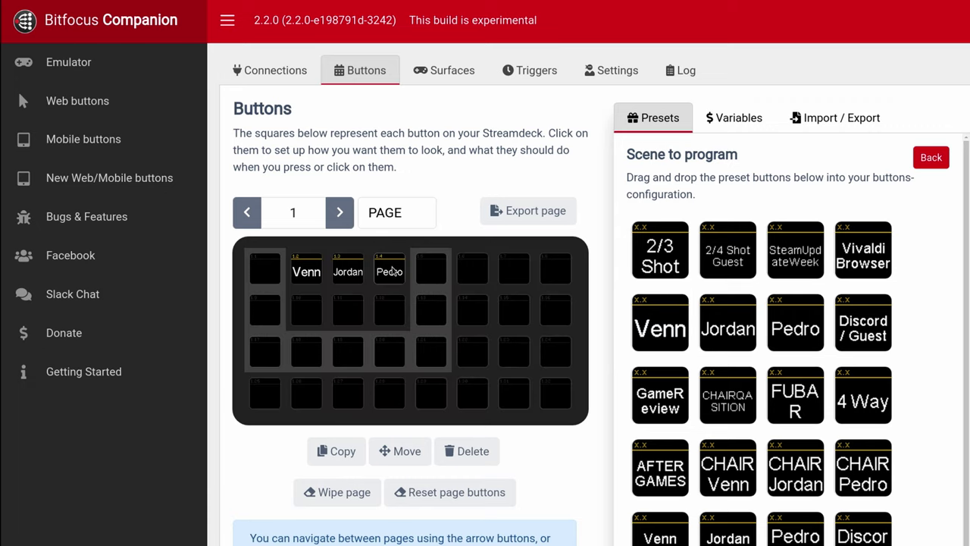
pyautogui.moveTo(841, 398); pyautogui.dragTo(307, 314)
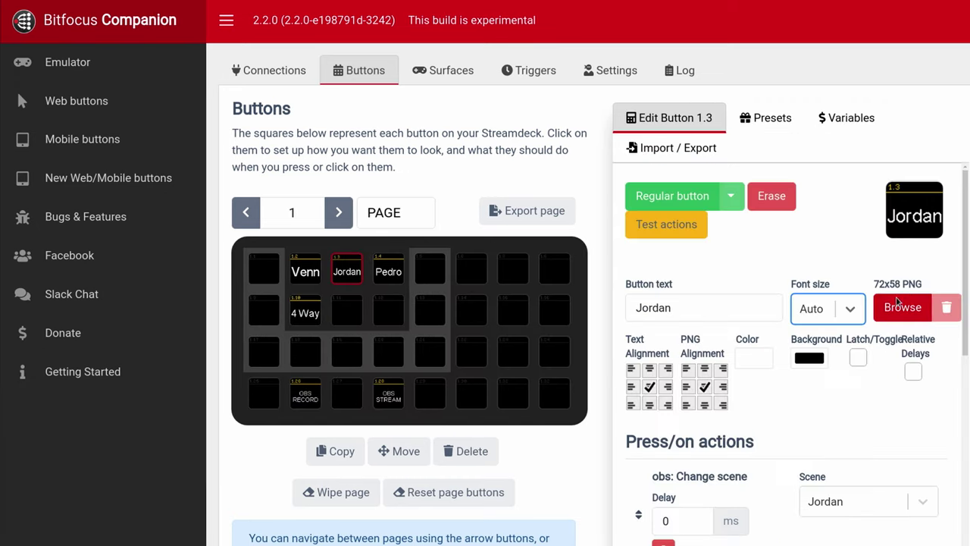
# Give button 1.3 the matching host's PNG from the Streamdeck Icons folder and clear its button text.
pyautogui.click(897, 303)
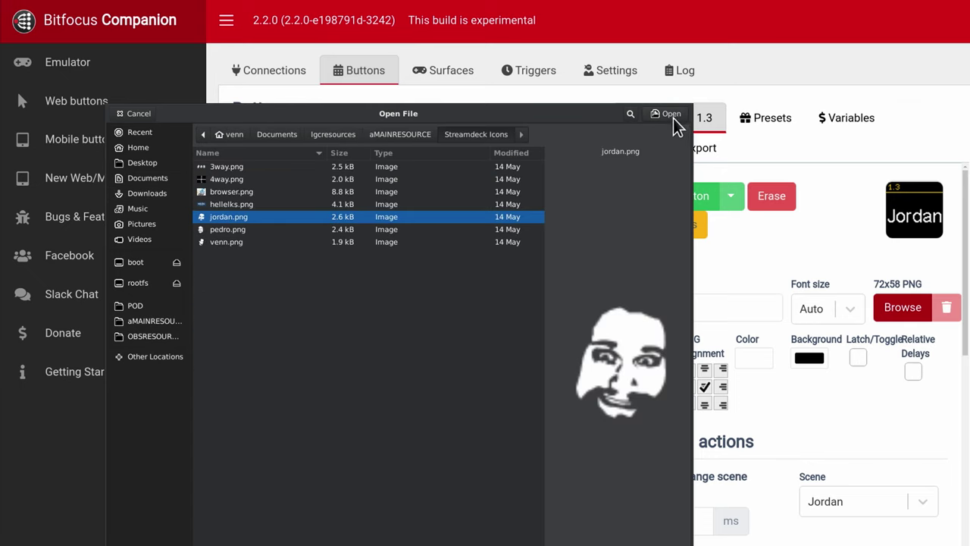
pyautogui.click(670, 114)
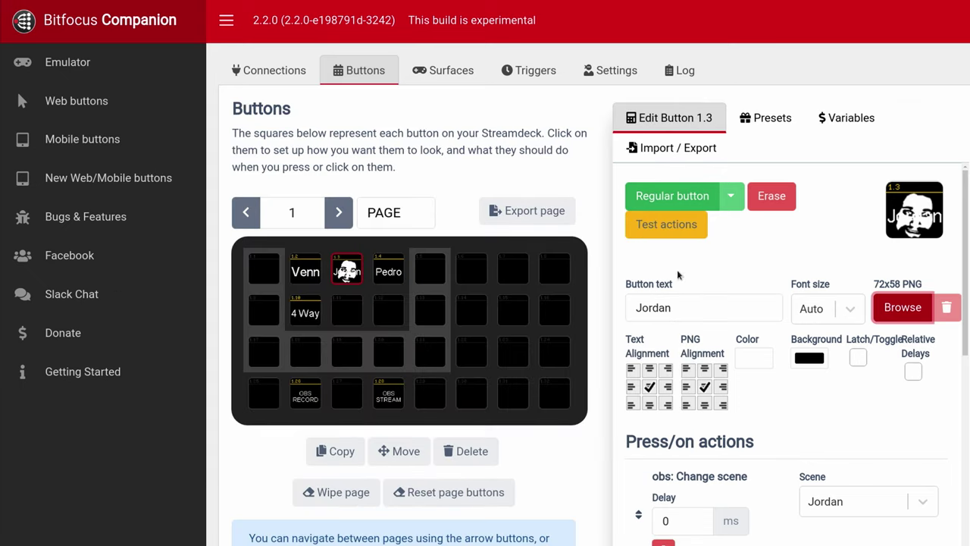
pyautogui.doubleClick(637, 303)
pyautogui.press('BackSpace')
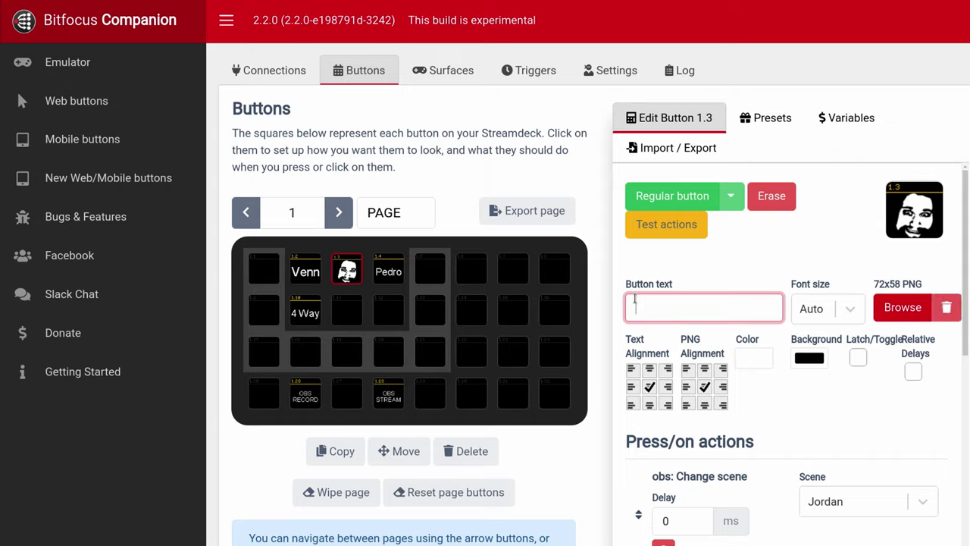
# Make button 1.1 on page 1 a page up button.
pyautogui.click(714, 272)
pyautogui.press('Left')
pyautogui.press('Left')
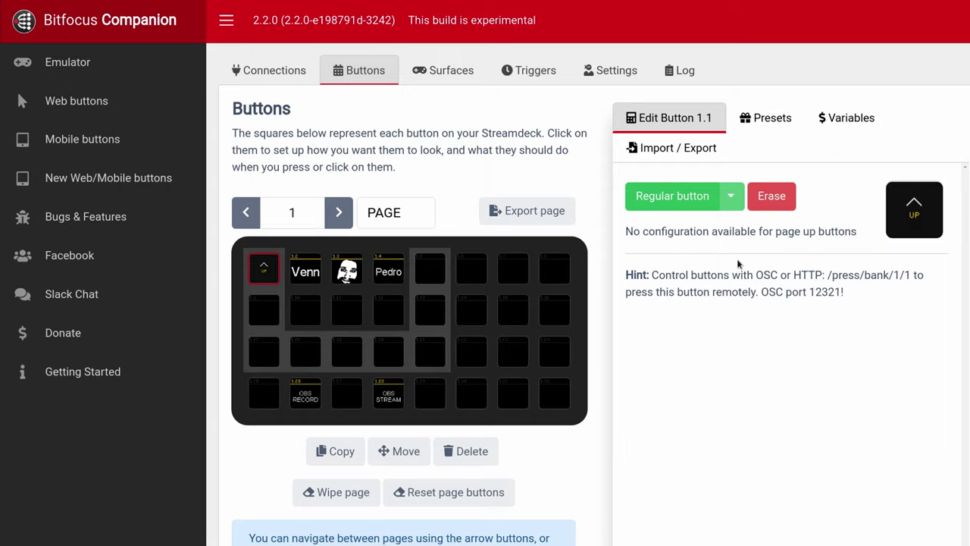
# Make button 1.9 a page number button and button 1.17 a page down button, and check the three navigation buttons.
pyautogui.click(263, 313)
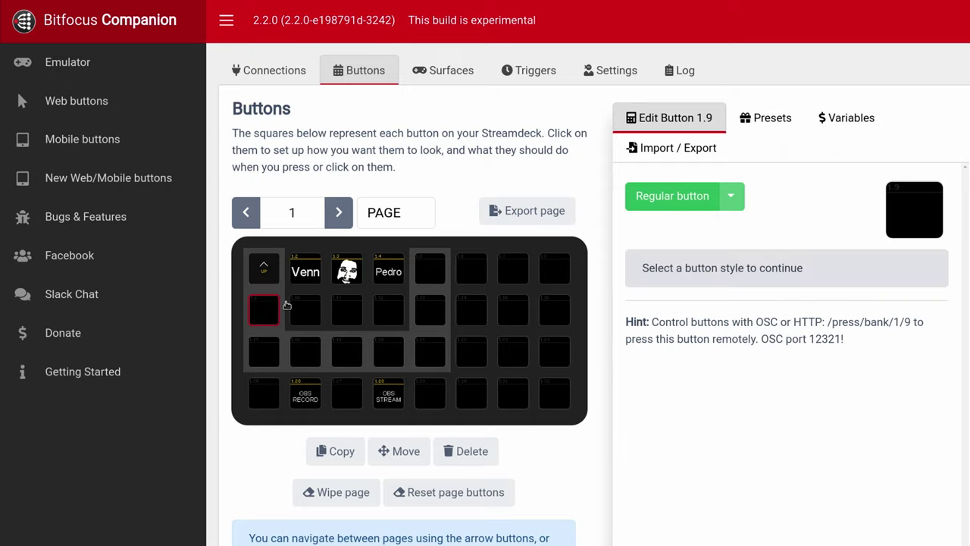
pyautogui.click(731, 196)
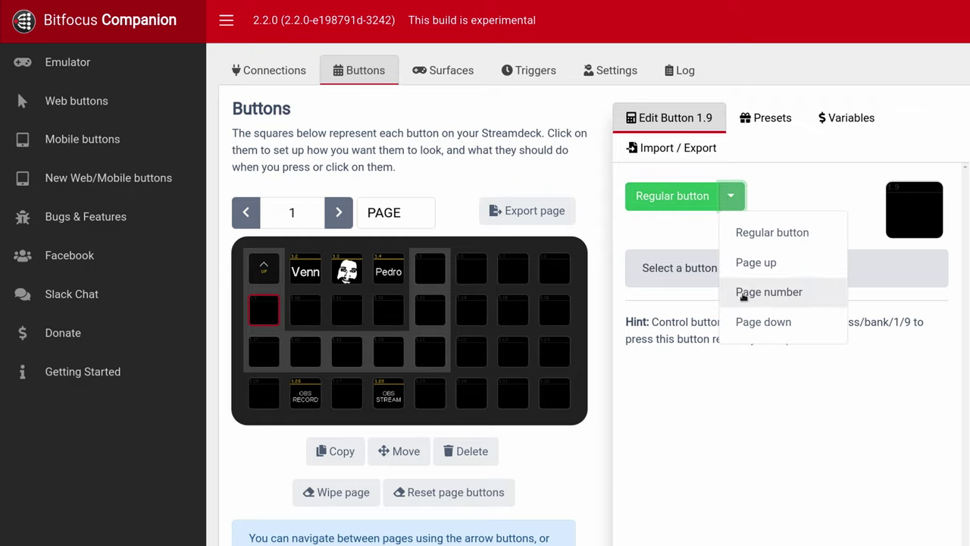
pyautogui.click(743, 294)
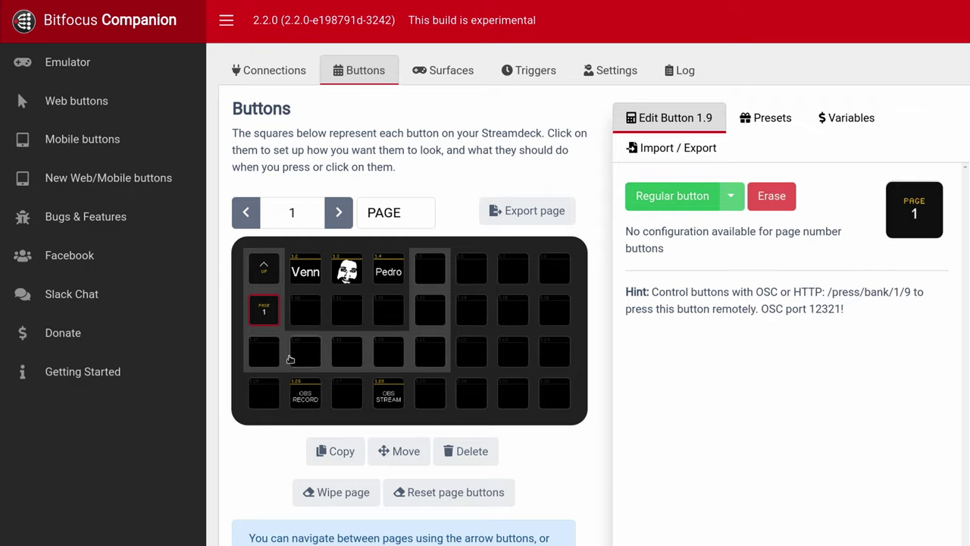
pyautogui.click(265, 353)
pyautogui.click(730, 199)
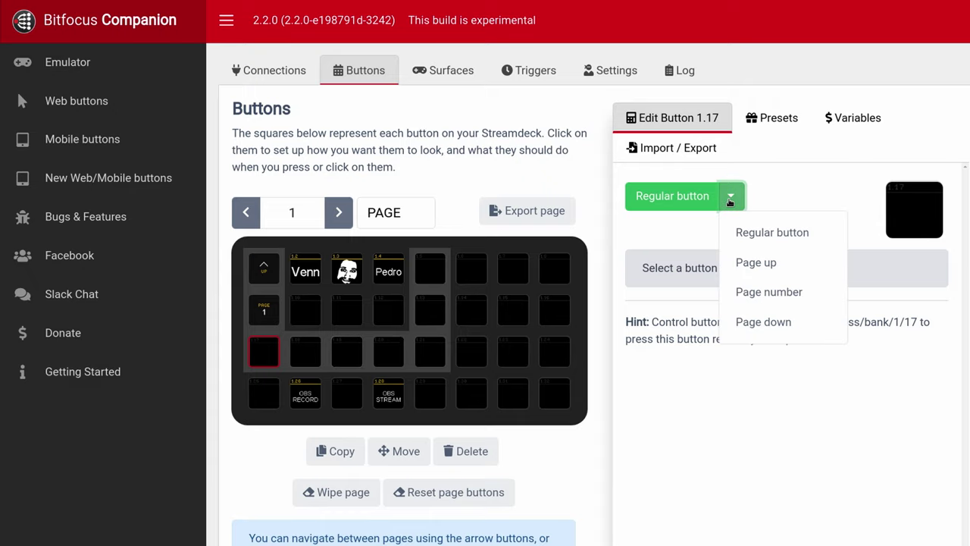
pyautogui.click(751, 324)
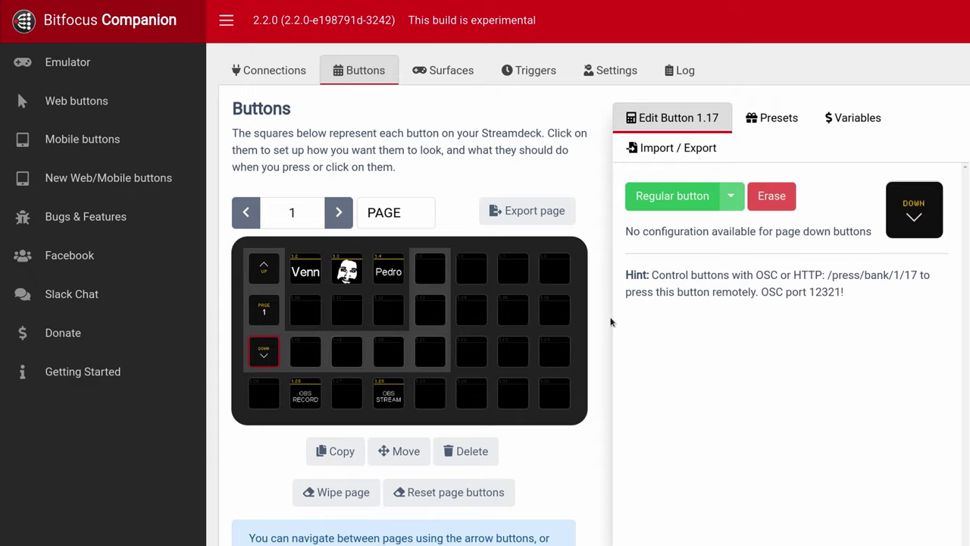
pyautogui.click(273, 273)
pyautogui.click(266, 310)
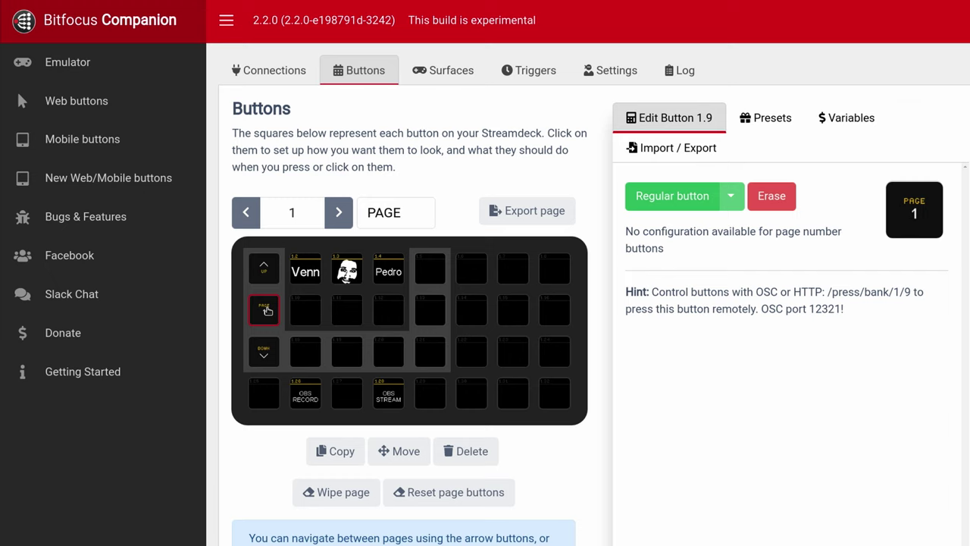
pyautogui.click(262, 350)
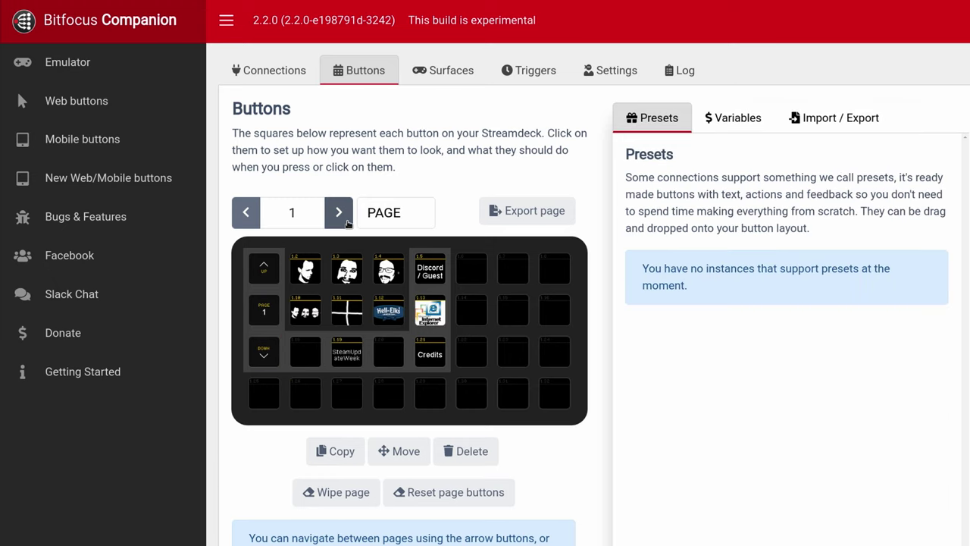
# Examine the scene buttons on page 2, including 2.2, 2.3, 2.4 and 2.12.
pyautogui.click(344, 221)
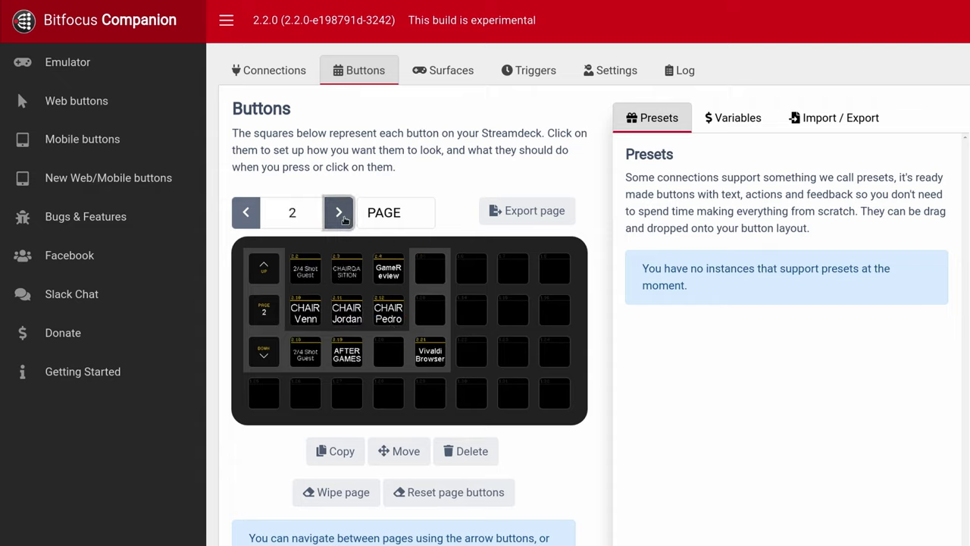
pyautogui.click(319, 282)
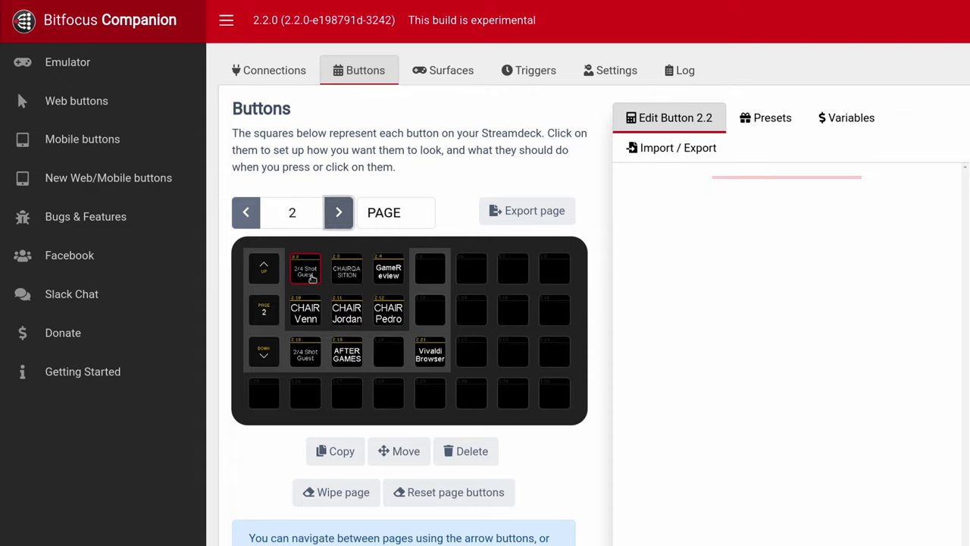
pyautogui.click(340, 278)
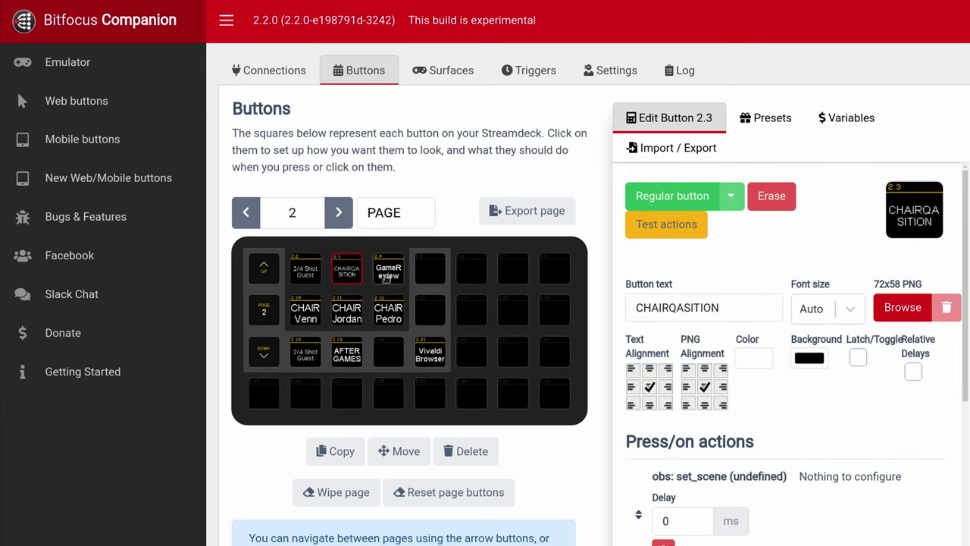
pyautogui.click(387, 278)
pyautogui.click(388, 317)
# Return to page 1 and examine the finished buttons 1.2, 1.3, 1.4, 1.13 and 1.19.
pyautogui.click(249, 215)
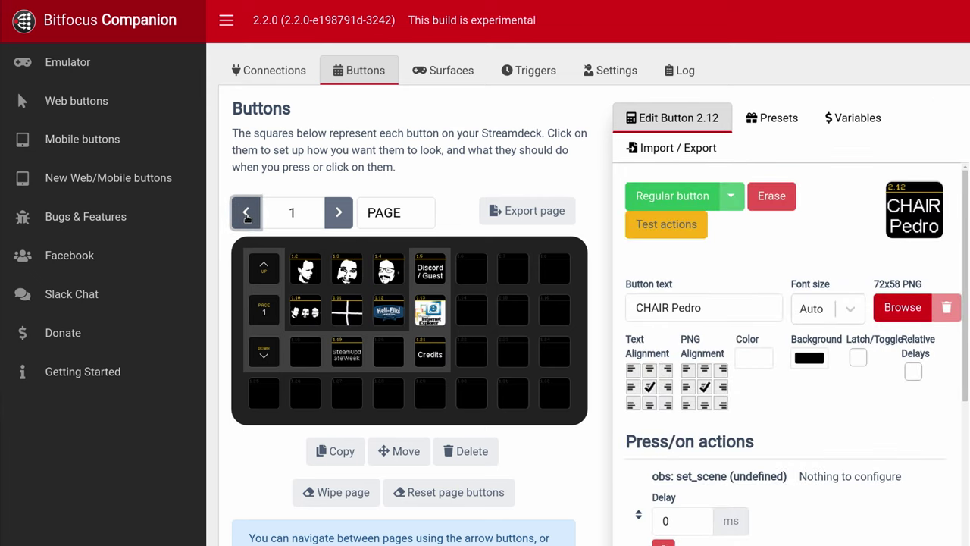
pyautogui.click(307, 271)
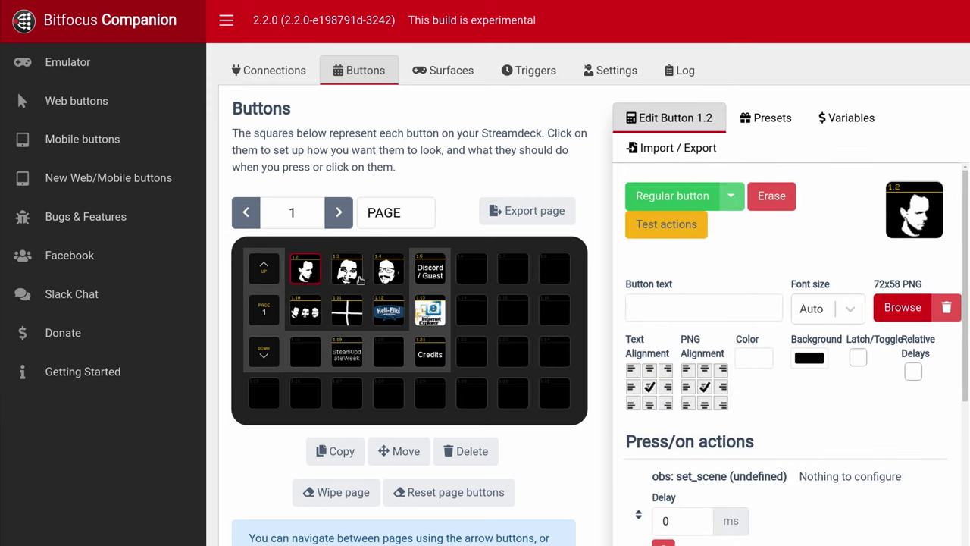
pyautogui.click(360, 280)
pyautogui.click(383, 280)
pyautogui.click(425, 313)
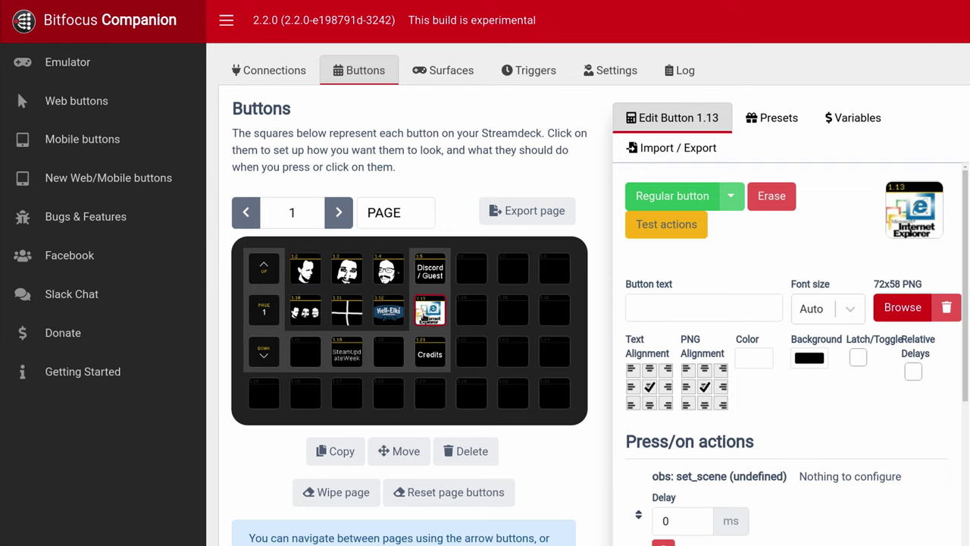
pyautogui.click(337, 350)
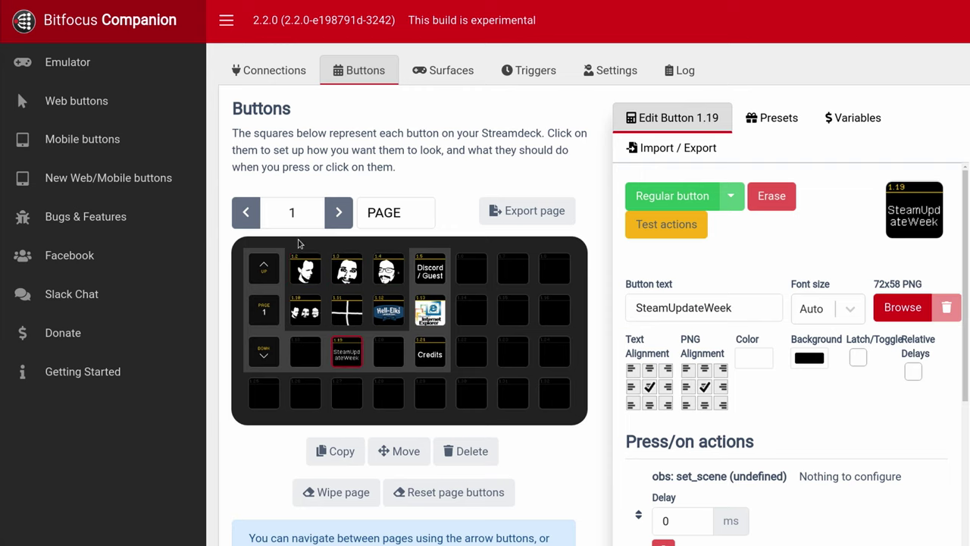
# Examine the host, browser, 4 Way and page down buttons on page 99, and go back to page 1.
pyautogui.click(244, 213)
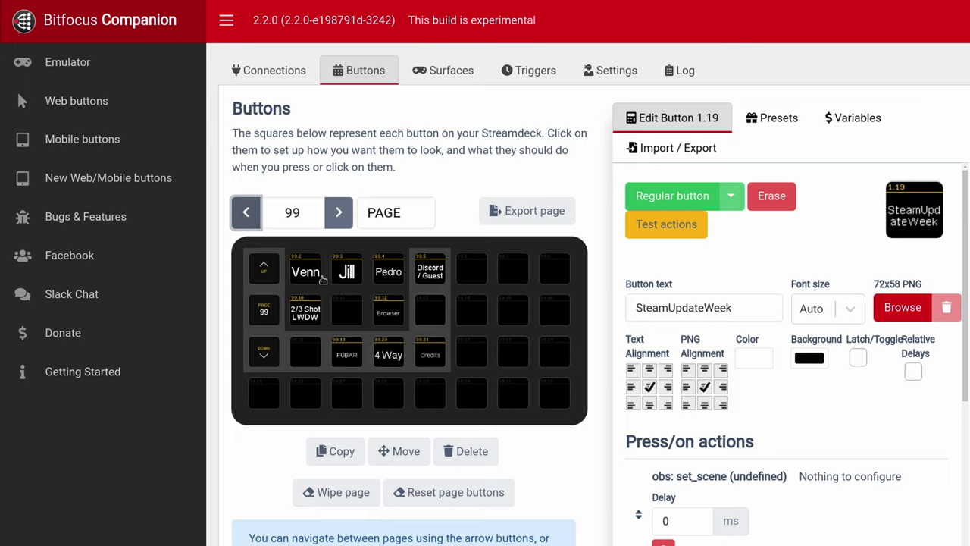
pyautogui.click(319, 279)
pyautogui.click(346, 279)
pyautogui.click(385, 278)
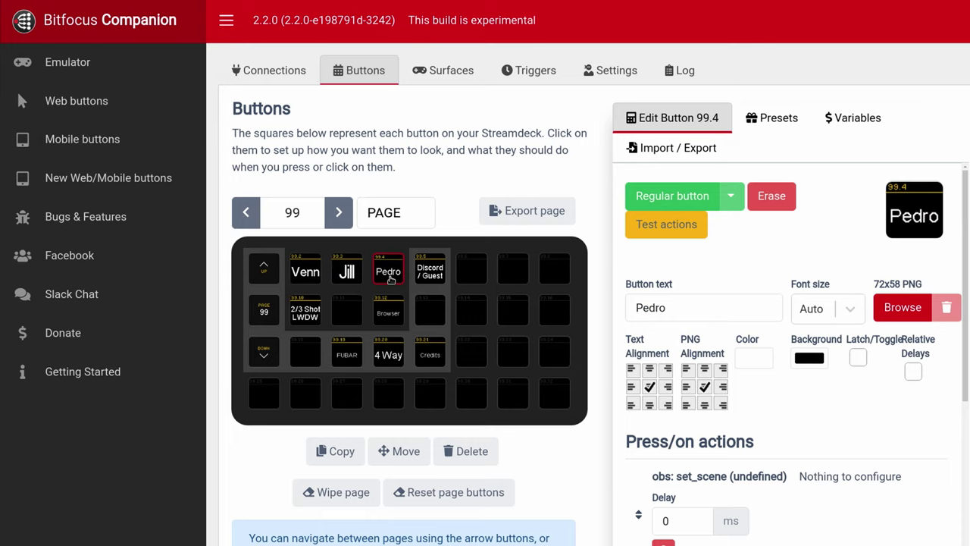
pyautogui.click(388, 318)
pyautogui.click(381, 357)
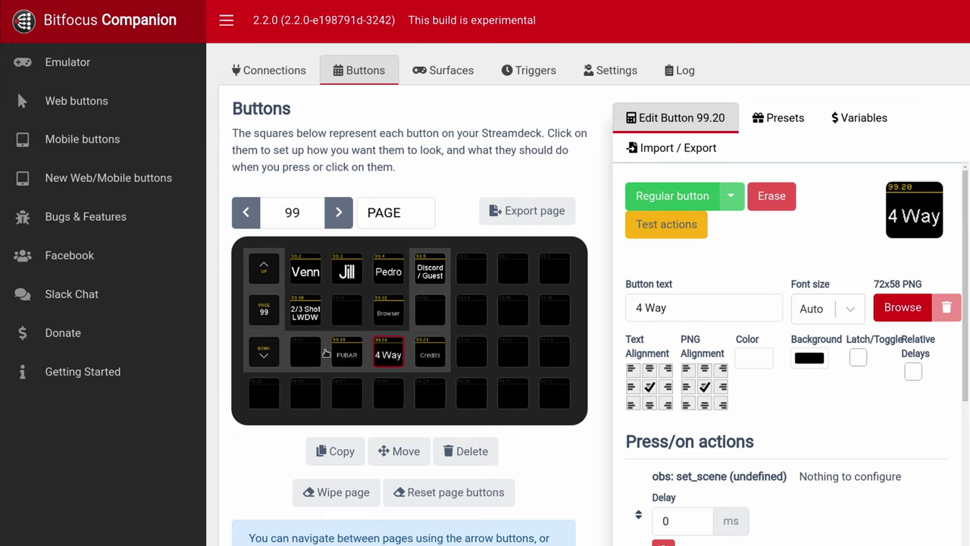
pyautogui.click(275, 349)
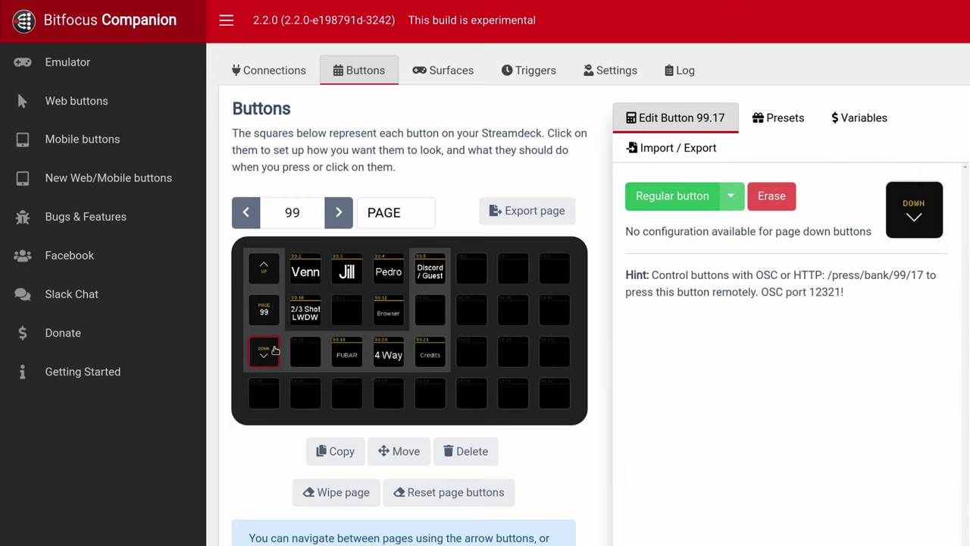
pyautogui.click(328, 218)
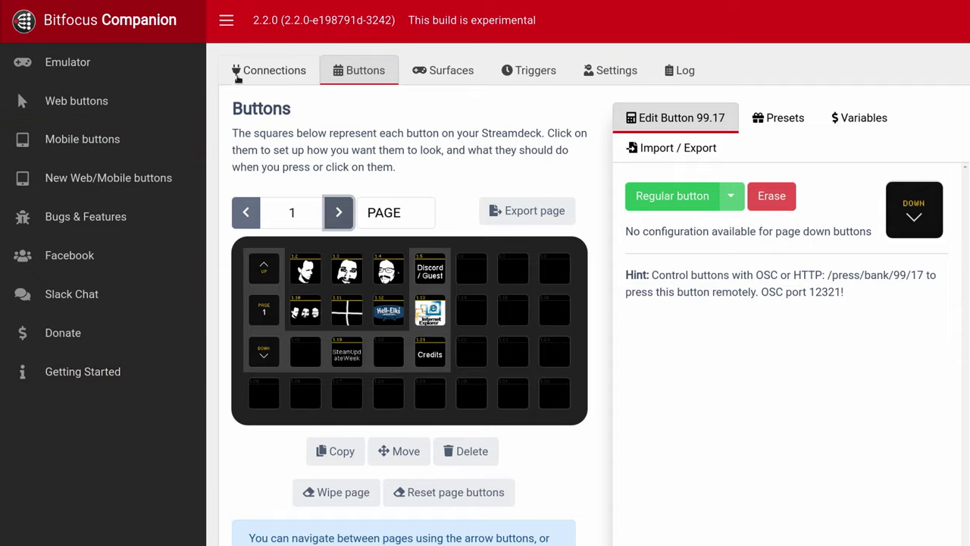
# Look through the list of devices and software that can be added as connections in Companion.
pyautogui.click(246, 72)
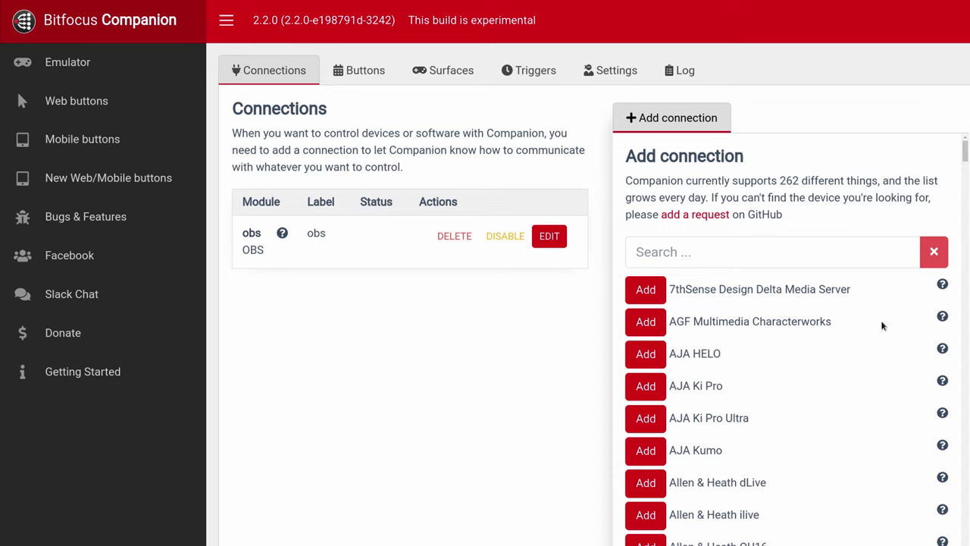
pyautogui.scroll(-6, 881, 325)
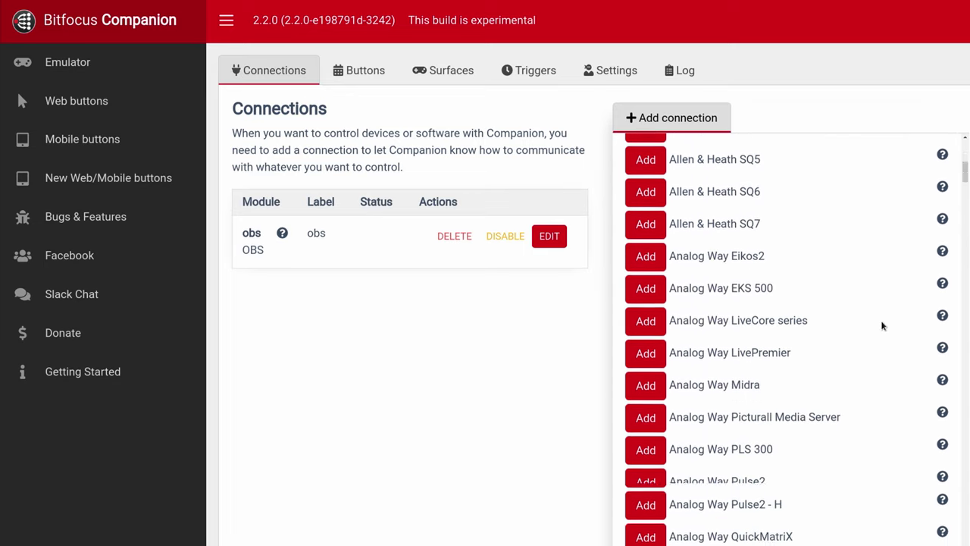
pyautogui.scroll(-5, 881, 326)
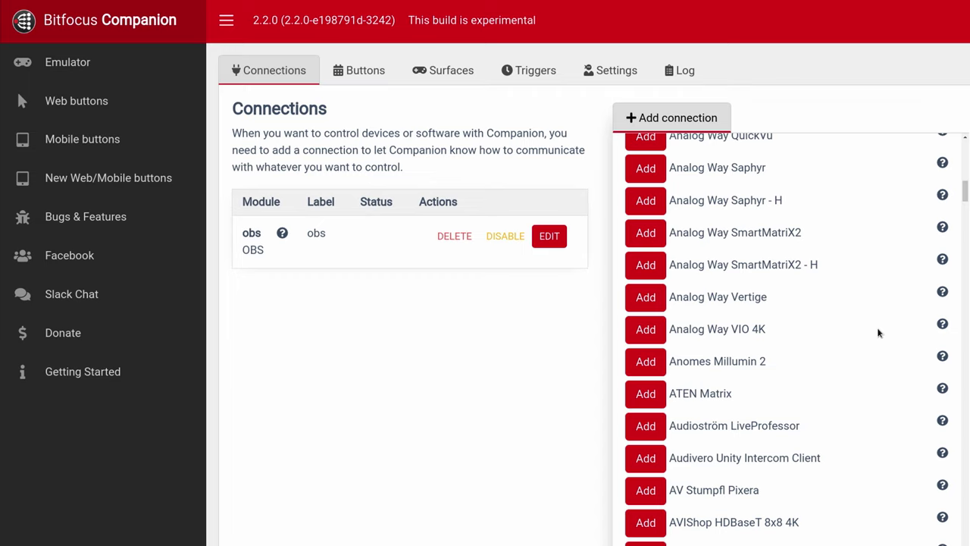
pyautogui.scroll(-6, 878, 333)
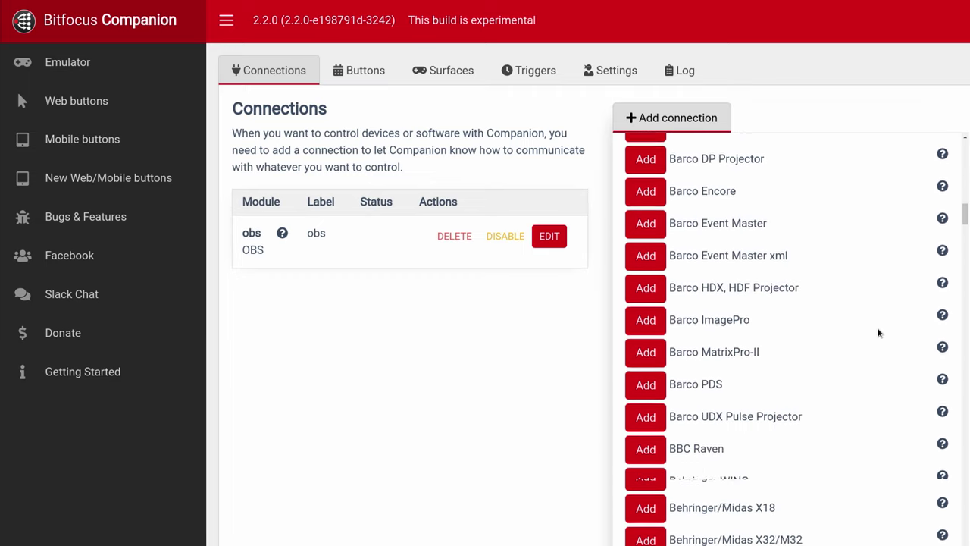
pyautogui.scroll(-6, 878, 333)
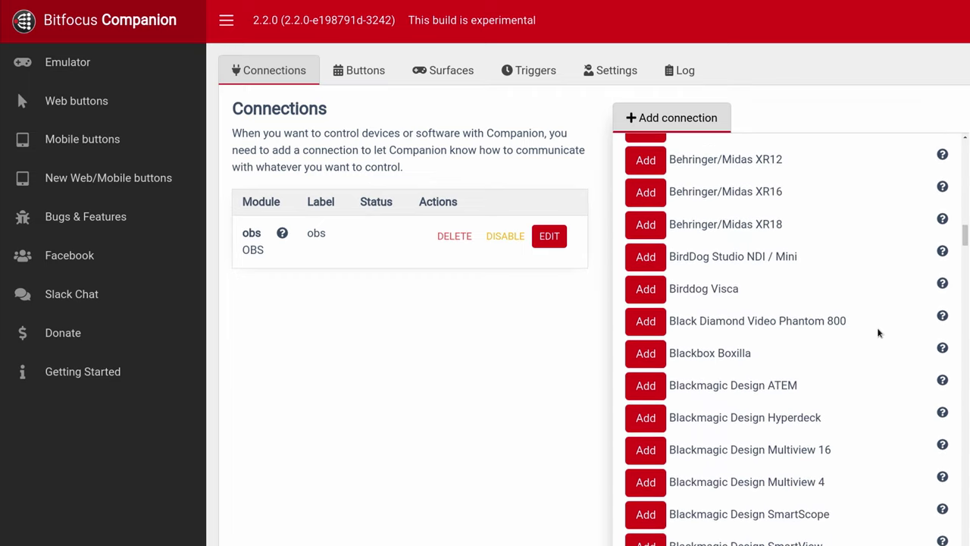
pyautogui.scroll(-7, 878, 333)
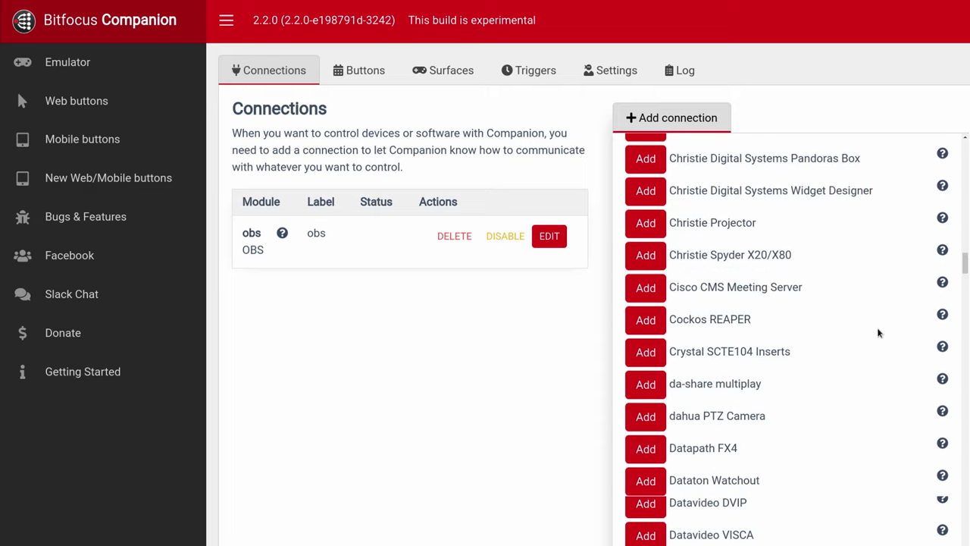
pyautogui.scroll(-6, 878, 333)
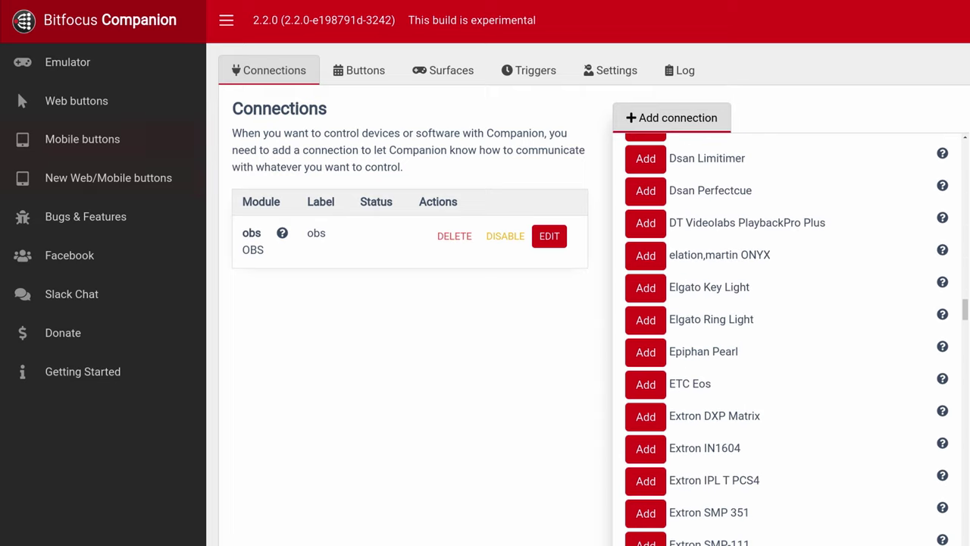